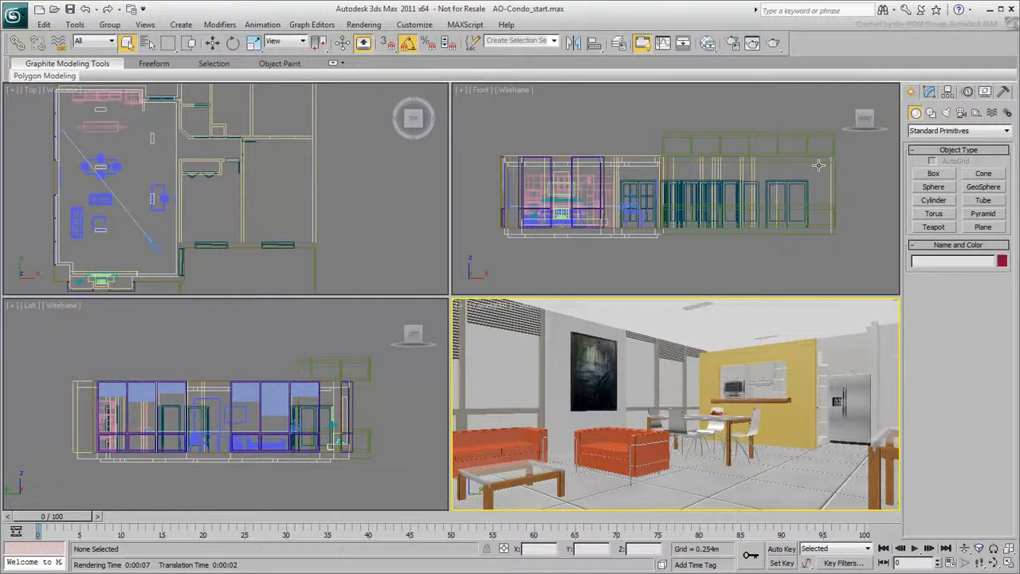
Step: Show the Camera001 rendered frame and enable Material Override in the mental ray Processing settings of the render setup
click(753, 44)
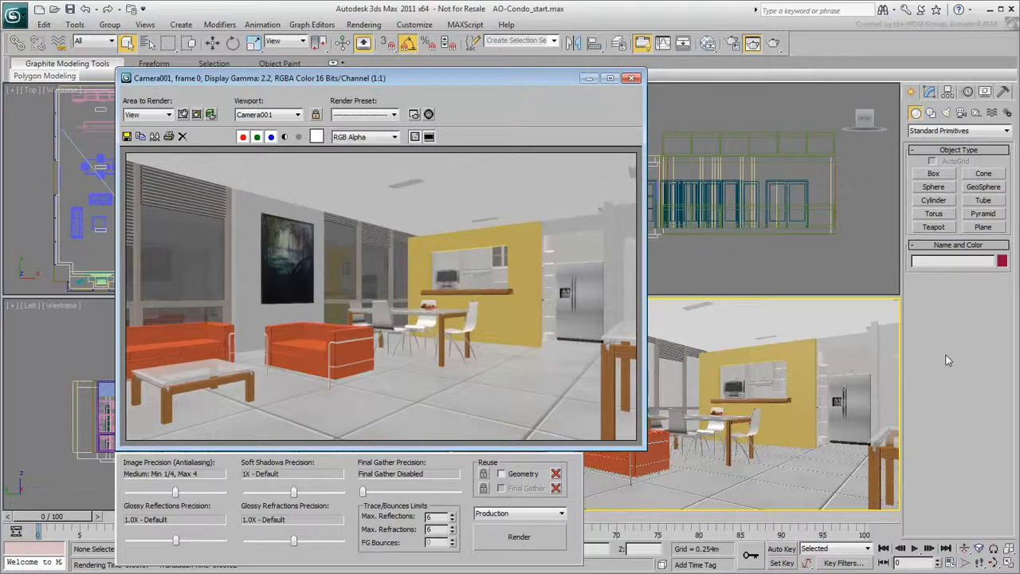
click(733, 43)
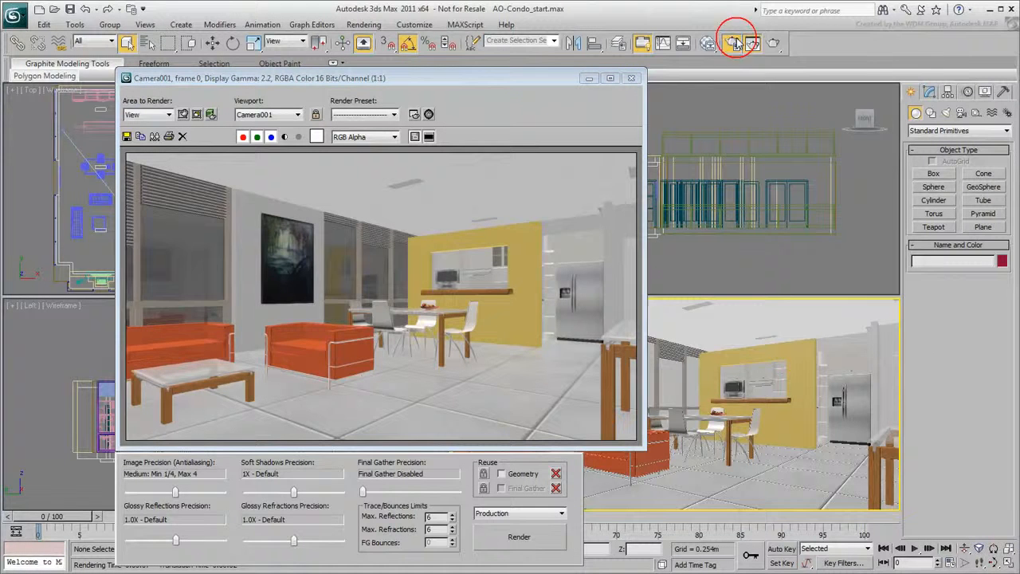
click(136, 159)
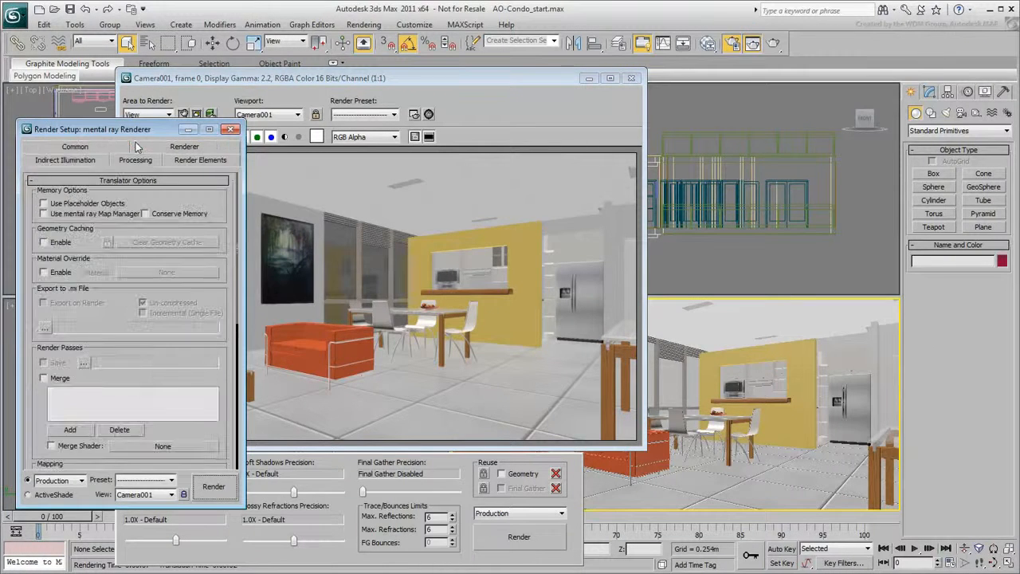
click(43, 273)
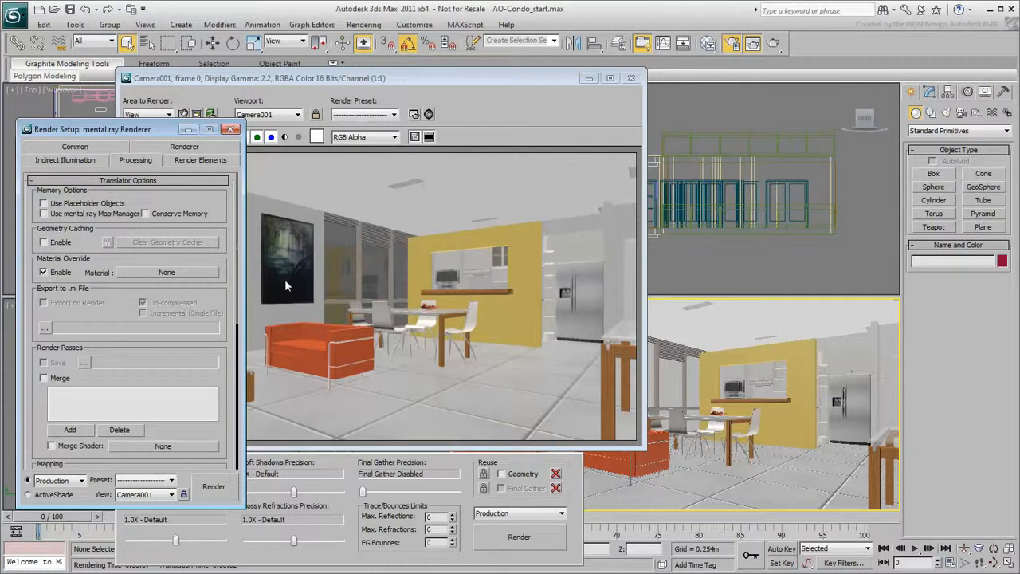
Step: Create a Standard material in the Slate Material Editor and assign it as an instance to the render setup's Material Override
click(708, 43)
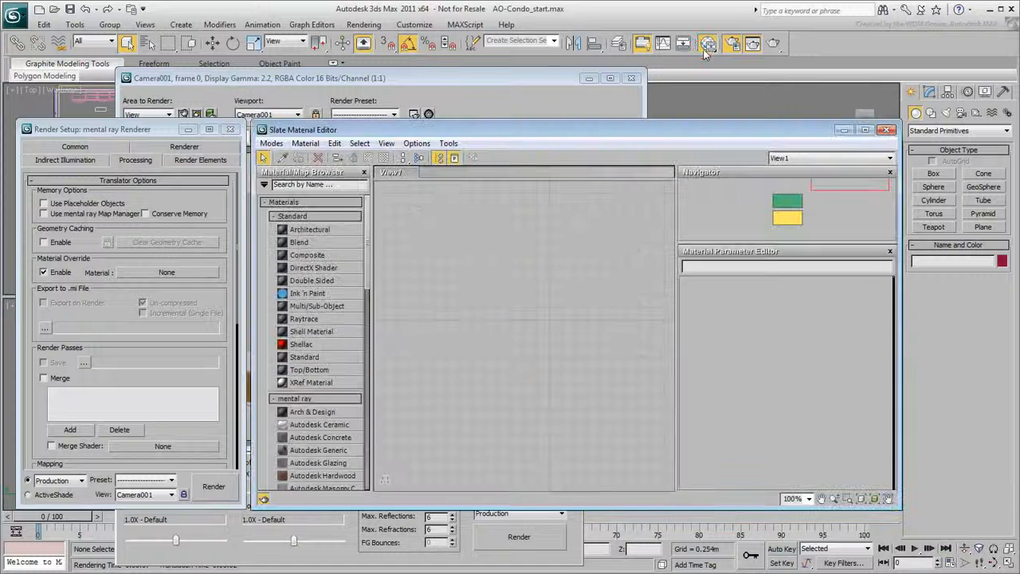
drag(302, 358, 588, 321)
drag(634, 394, 167, 273)
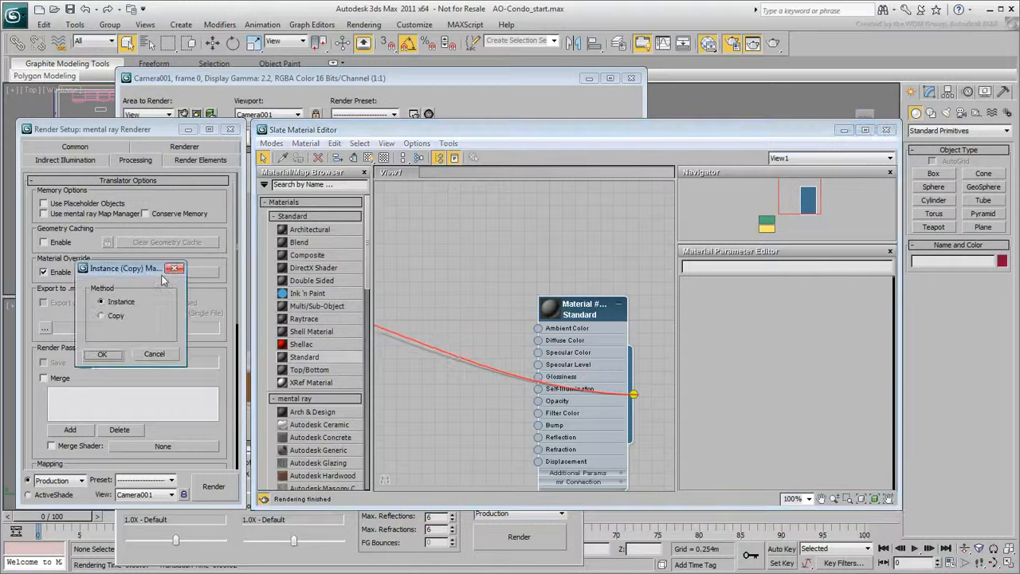
click(110, 357)
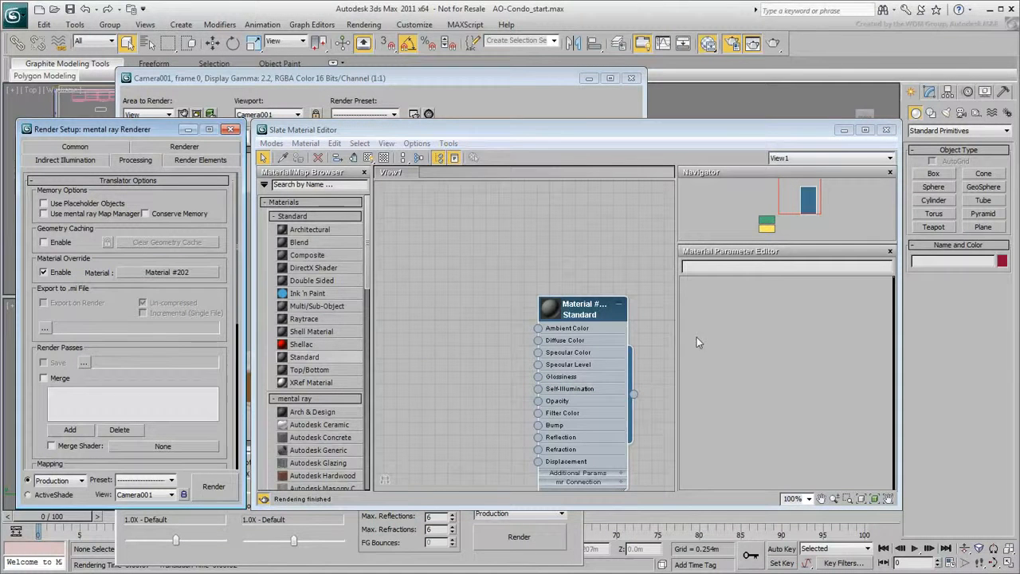
Step: Render the camera view with the override material and toggle the Material Override off and on again
click(773, 43)
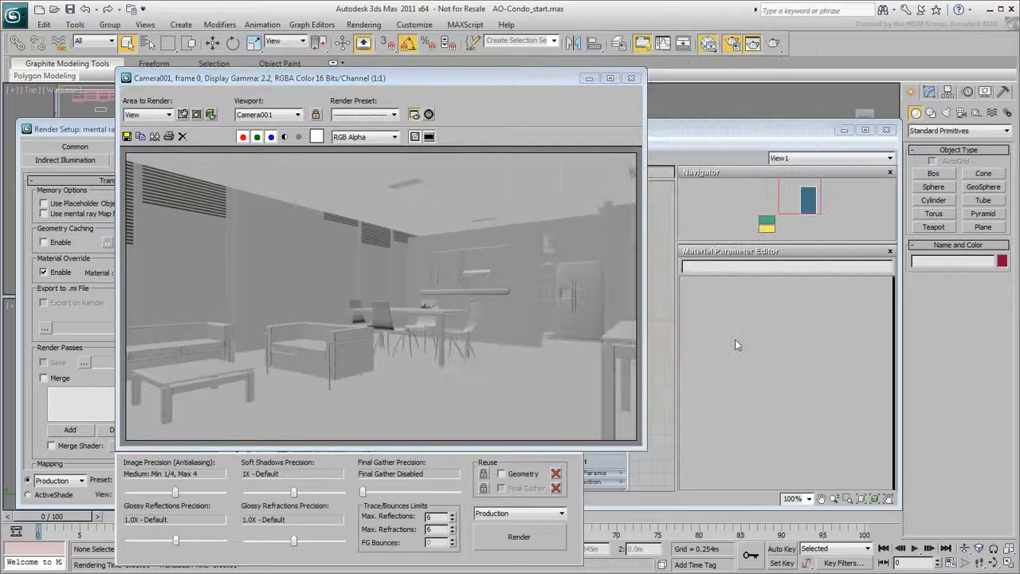
click(94, 307)
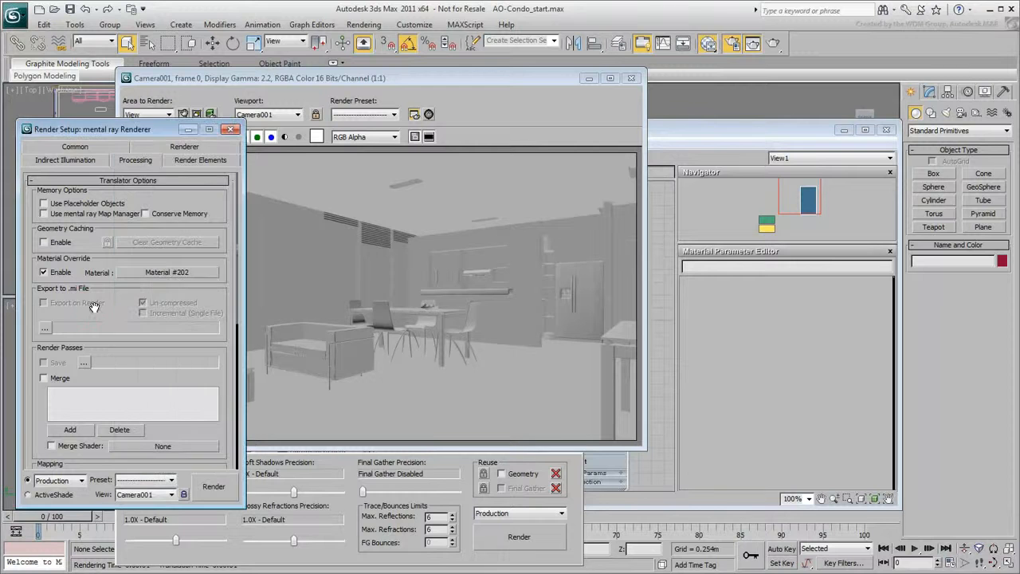
click(44, 272)
click(43, 272)
Step: Connect a mental ray Ambient/Reflective Occlusion map to the Standard material's Diffuse Color
click(660, 384)
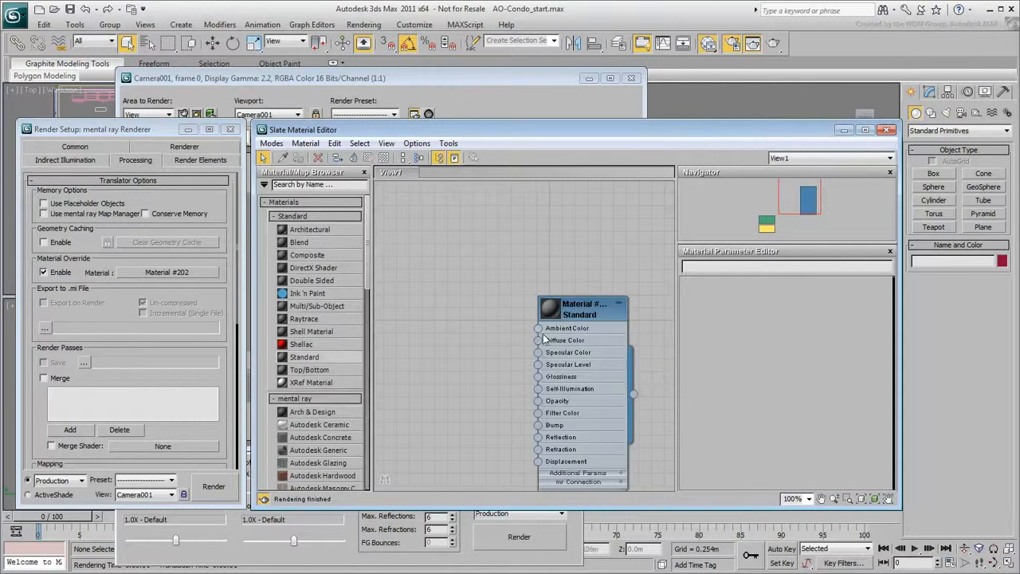
drag(538, 340, 487, 306)
mouse_move(502, 308)
mouse_move(633, 325)
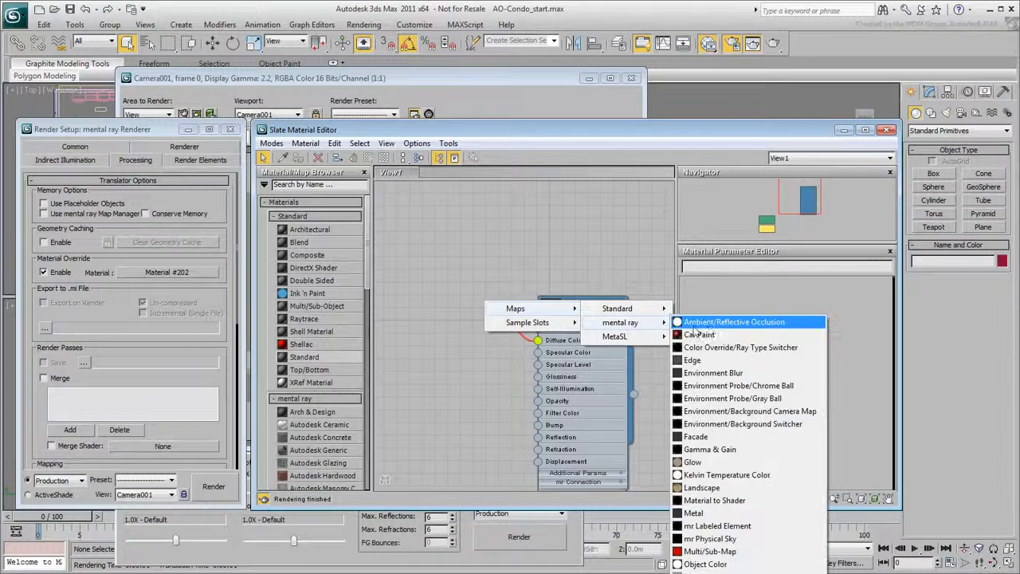
click(729, 323)
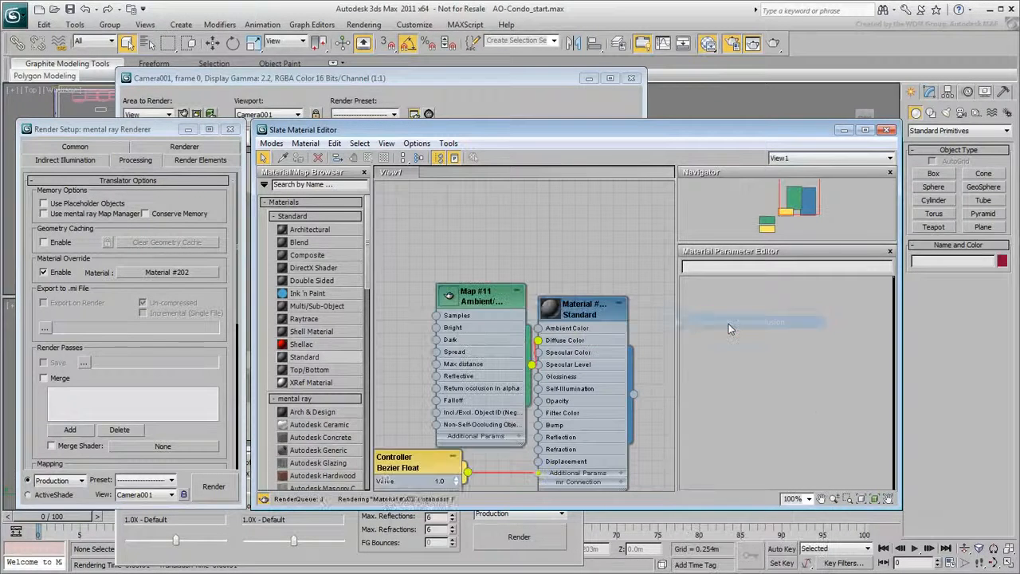
Step: Set the Max distance of the Ambient/Reflective Occlusion map to 1.0 m
double_click(491, 308)
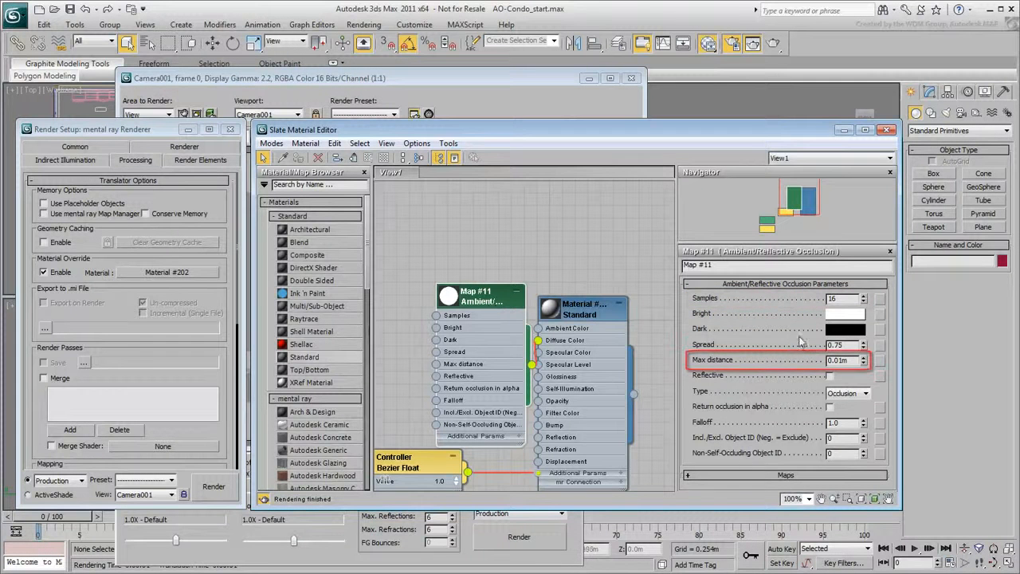
double_click(841, 360)
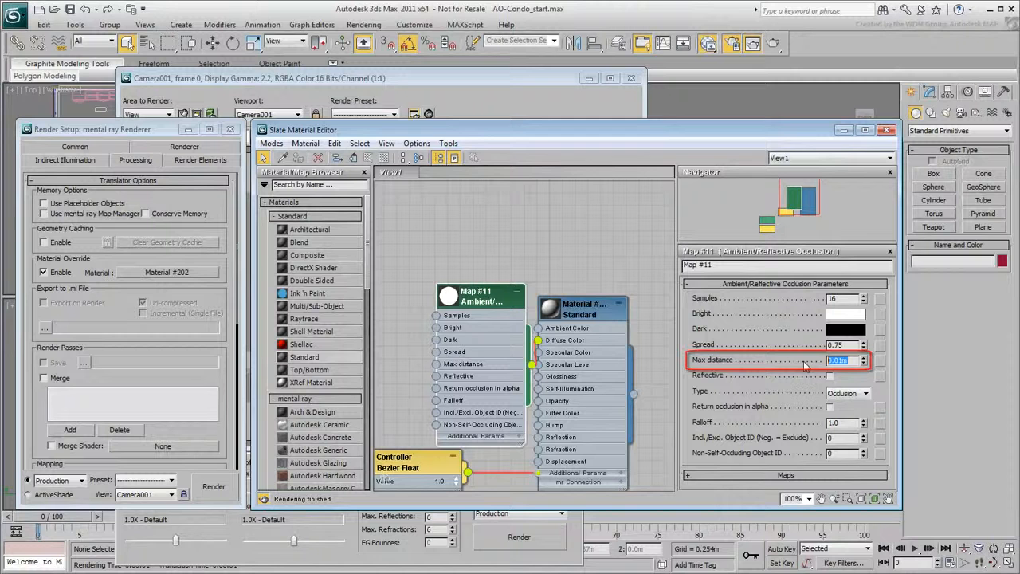
text(1)
key(Return)
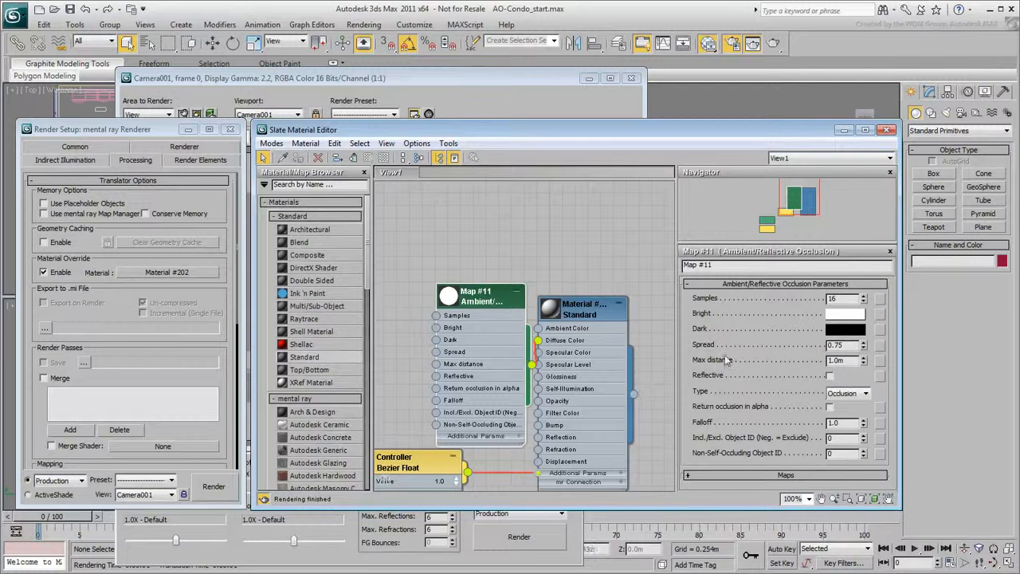
Step: Add an Arch & Design material above the existing nodes and expand its Special Effects parameters
middle_drag(553, 240, 551, 411)
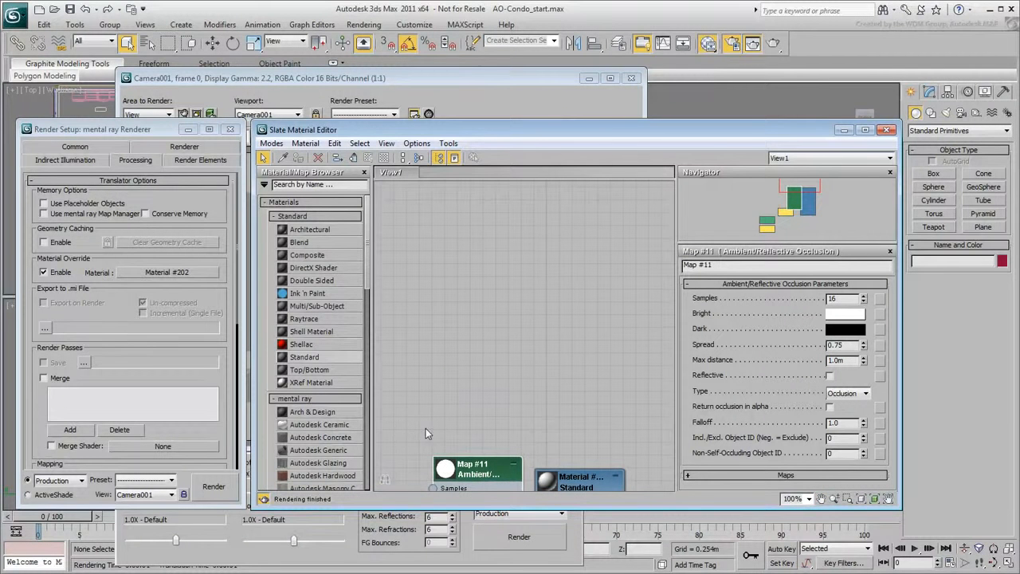
drag(303, 411, 408, 355)
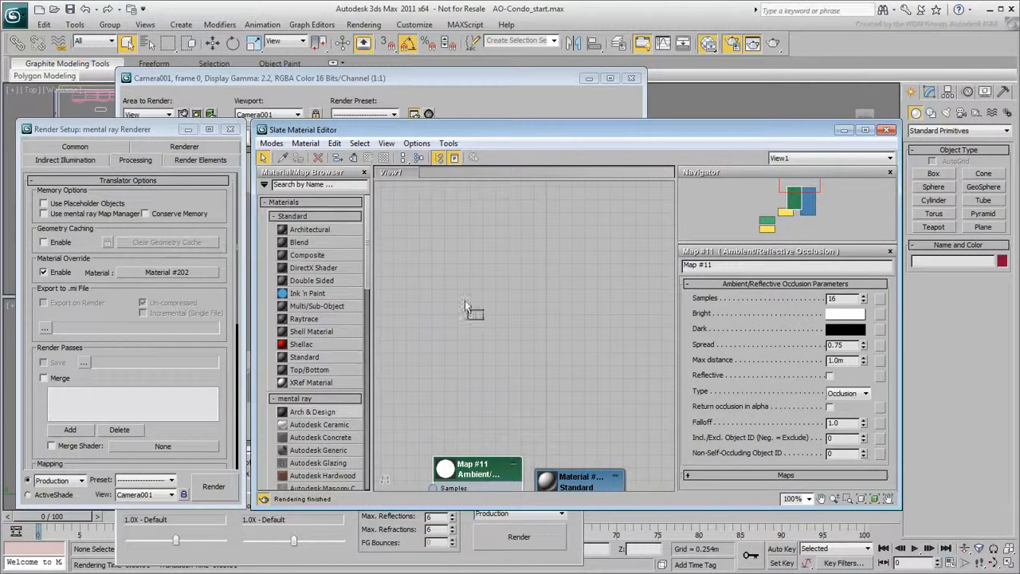
drag(547, 218, 548, 218)
double_click(548, 215)
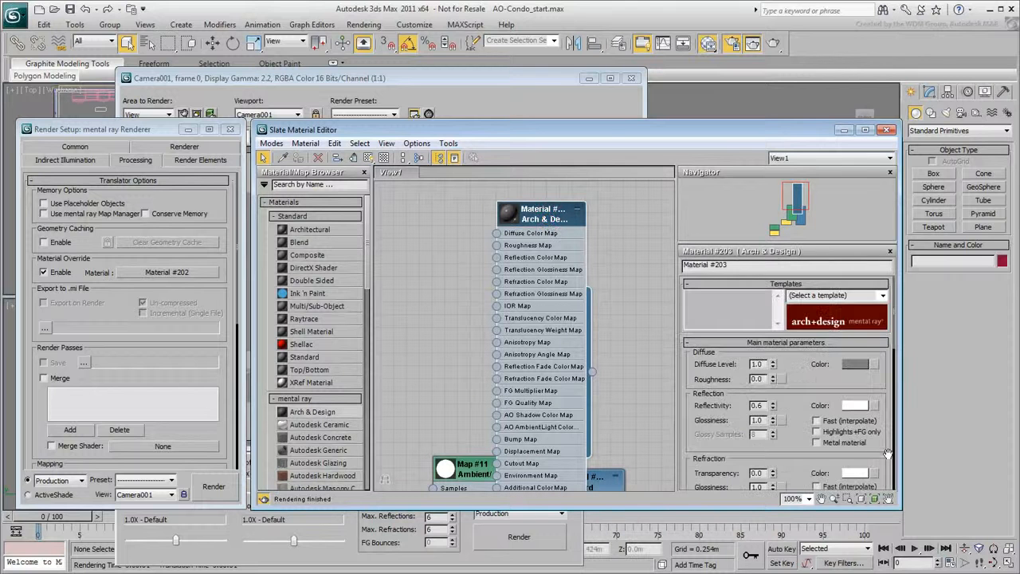
scroll(887, 461, down, 10)
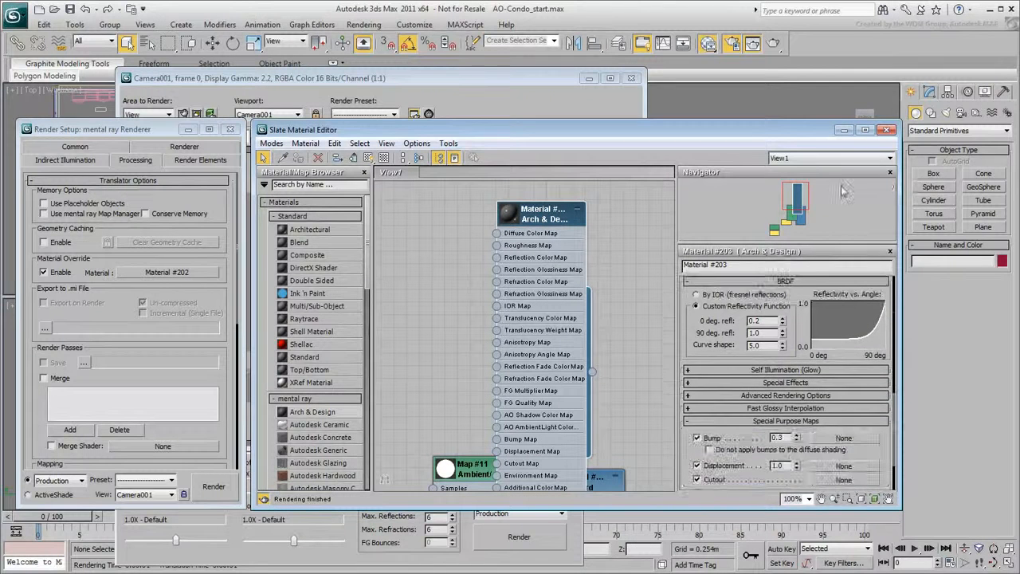
click(785, 382)
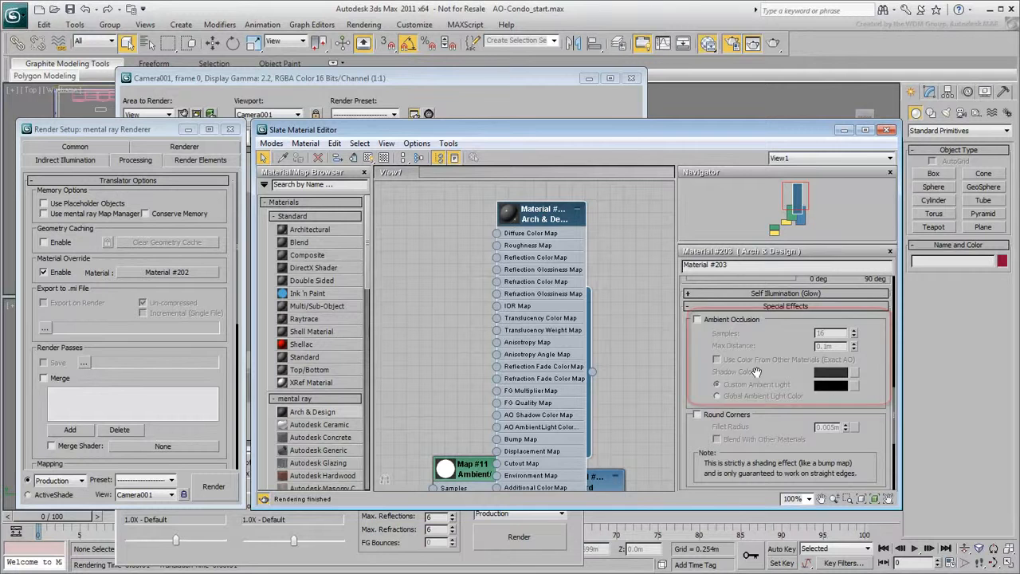
Step: Try the Ambient Occlusion option of the Arch & Design material, turn it off again and delete the material
click(698, 320)
double_click(821, 333)
drag(841, 348, 805, 346)
click(788, 339)
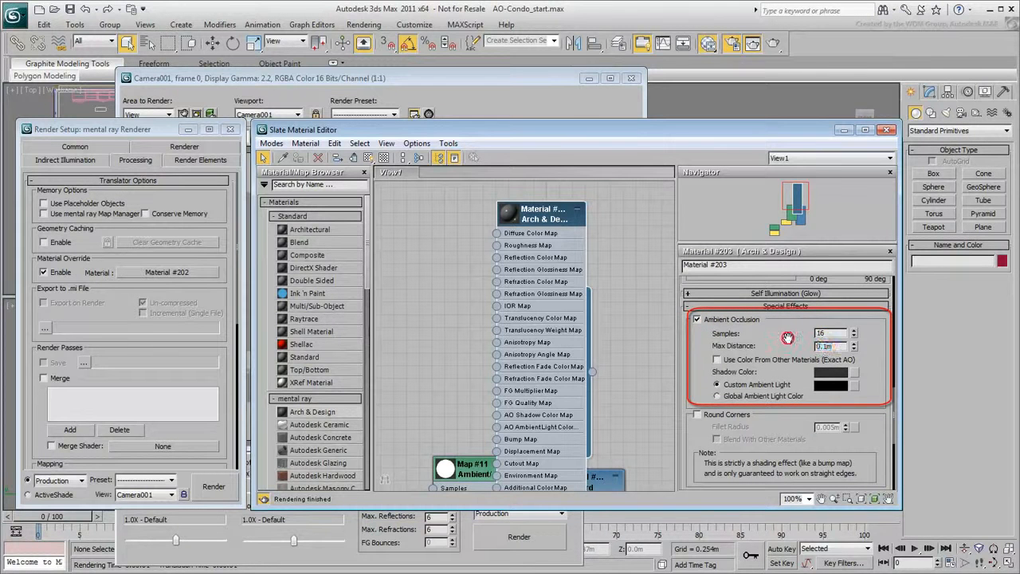
click(696, 320)
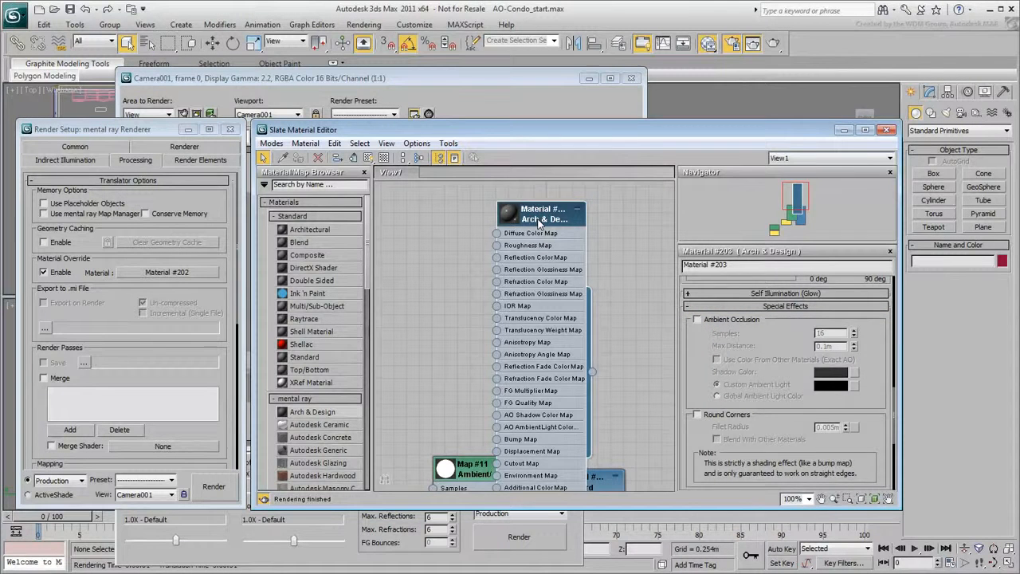
key(Delete)
Step: Display the Ambient/Reflective Occlusion map's parameters again and render the camera view
middle_drag(577, 337, 574, 170)
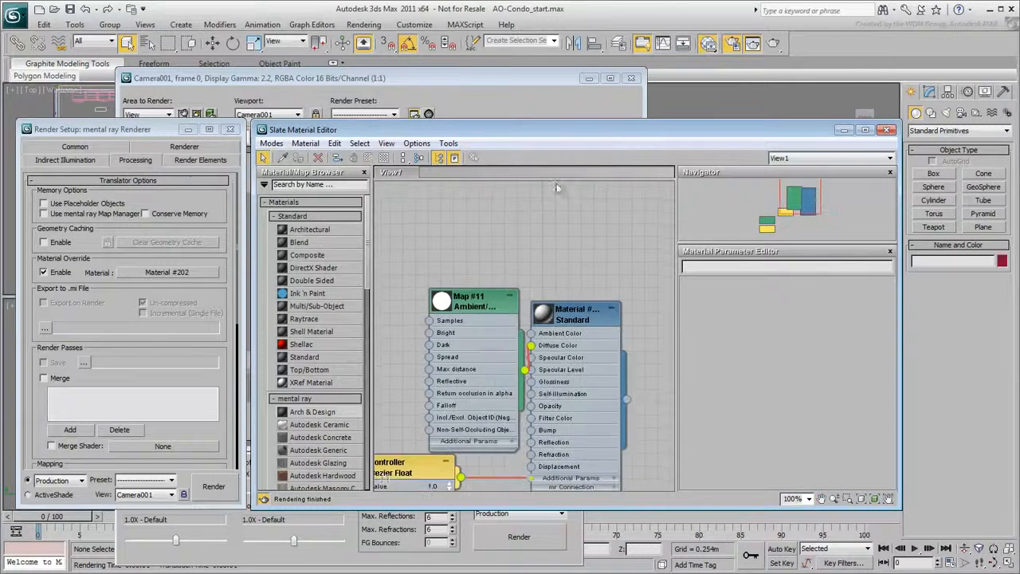
click(470, 299)
double_click(470, 299)
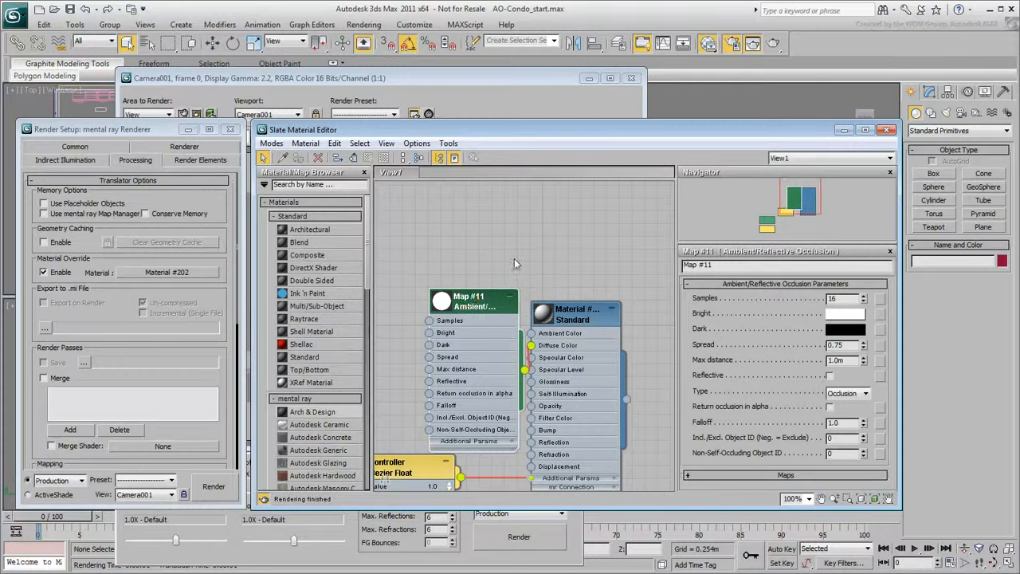
click(773, 43)
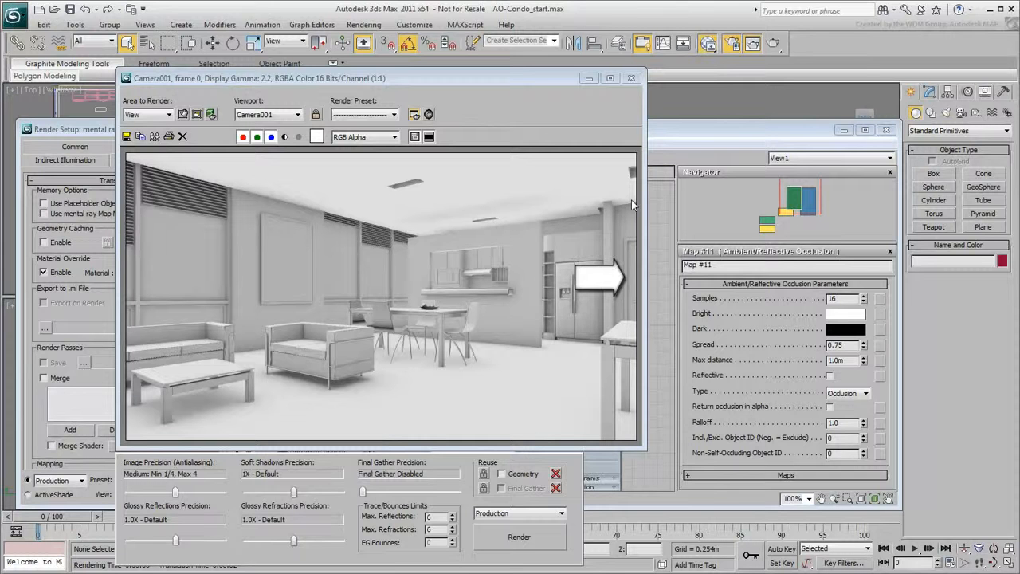
Step: Enlarge the rendered frame to 4:1 around the refrigerator and clone it into a second window placed for comparison
ctrl+click(611, 283)
ctrl+click(606, 287)
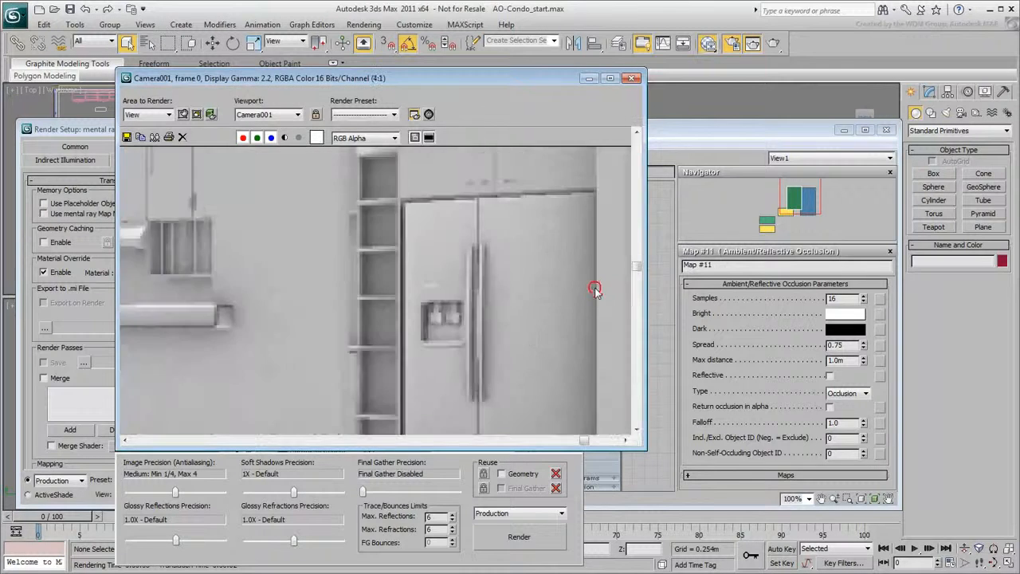
drag(583, 443, 615, 444)
click(156, 137)
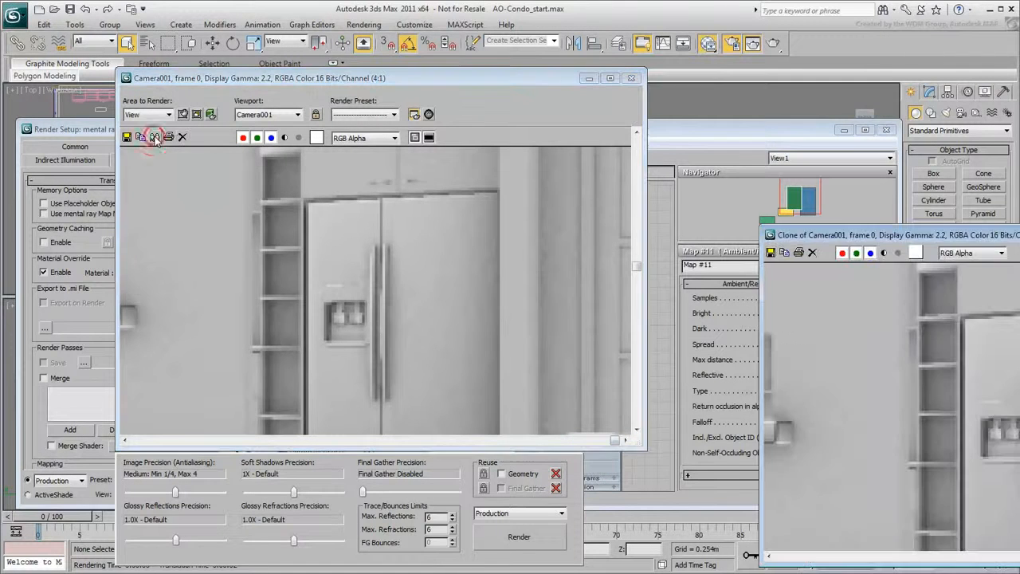
drag(945, 235, 600, 226)
click(404, 79)
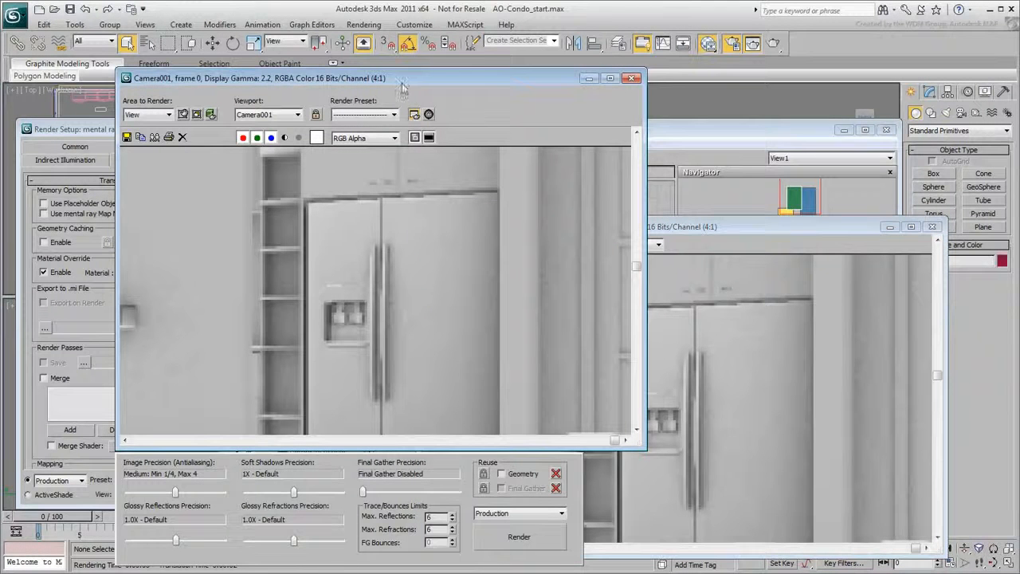
Step: Set the occlusion map's Samples to 32 and render the camera view again
click(781, 133)
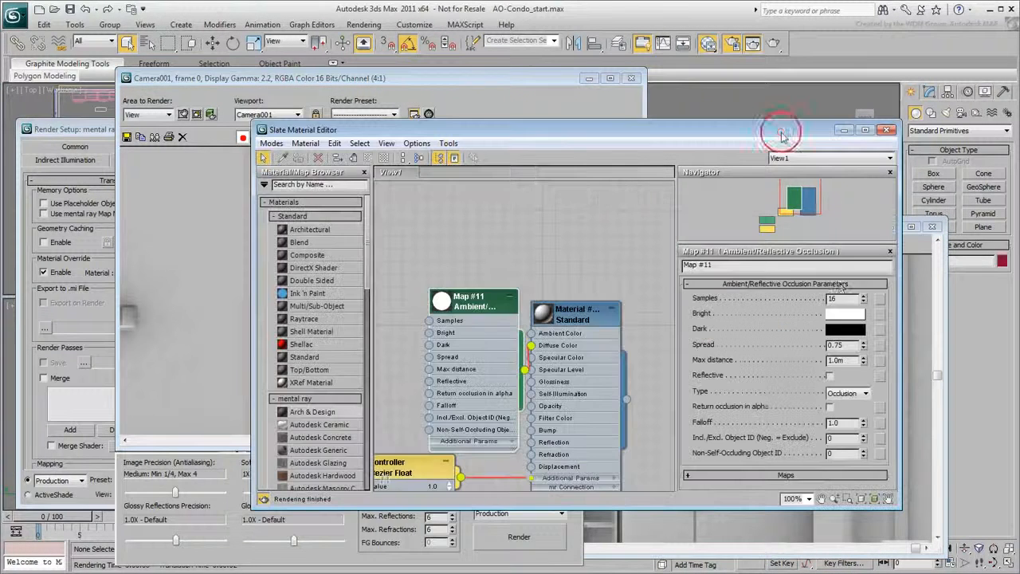
double_click(833, 299)
click(774, 44)
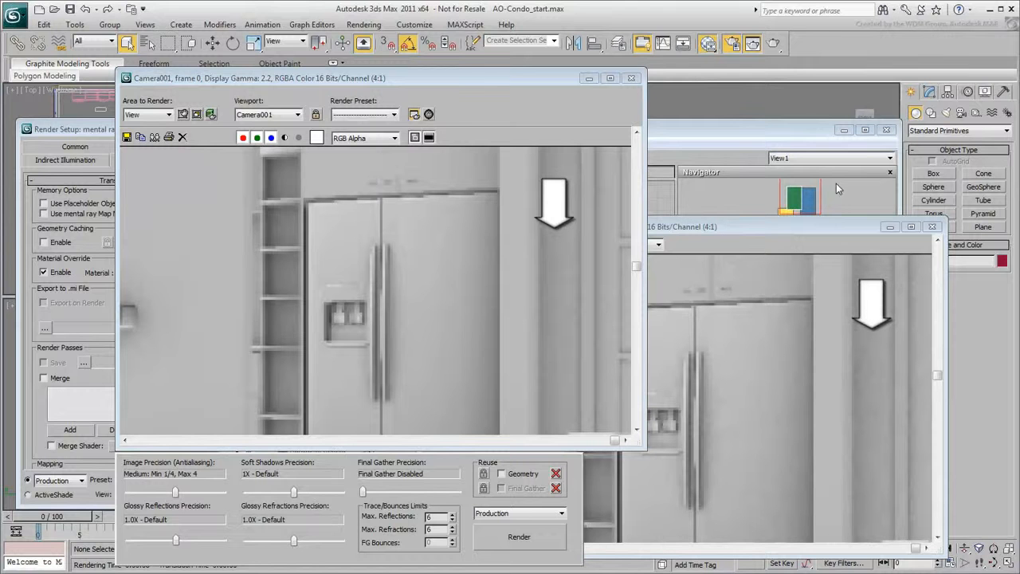
Step: Return the new render to 1:1 magnification and close the cloned comparison frame
click(436, 273)
scroll(437, 272, down, 1)
scroll(437, 273, down, 1)
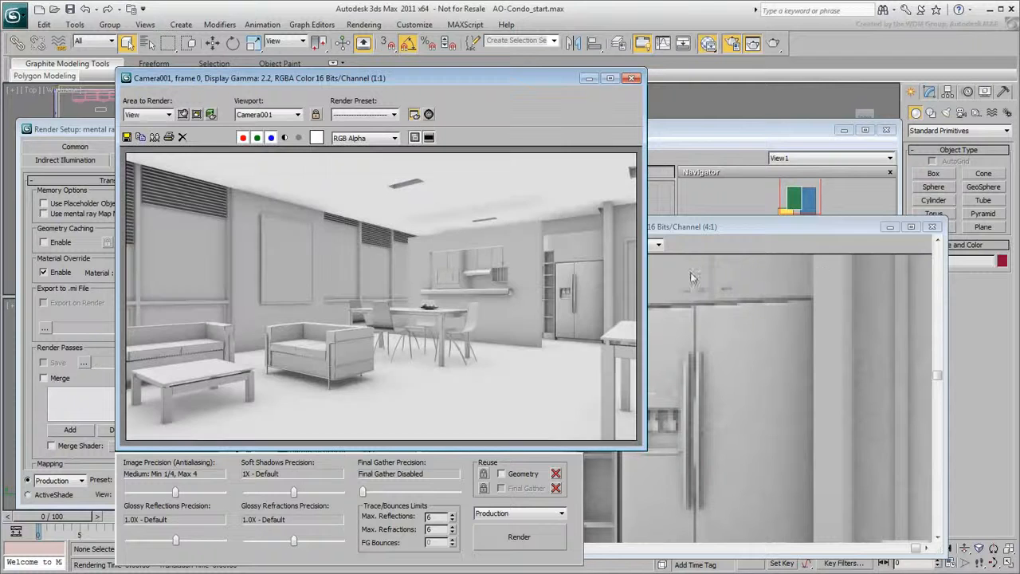
click(932, 227)
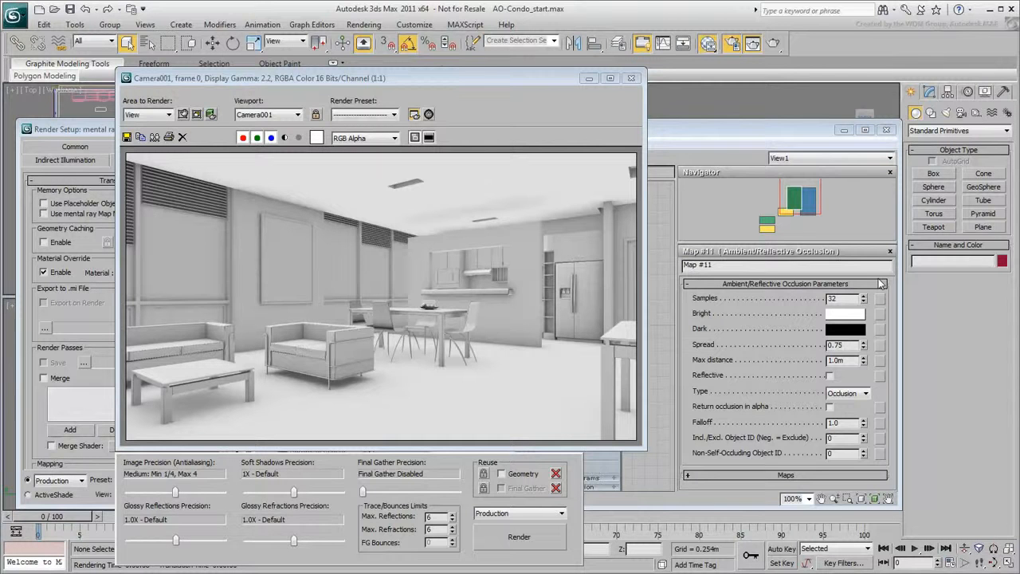
Step: Disconnect the occlusion map from the Standard material's Diffuse Color and close the material editor and rendered frame window
click(656, 393)
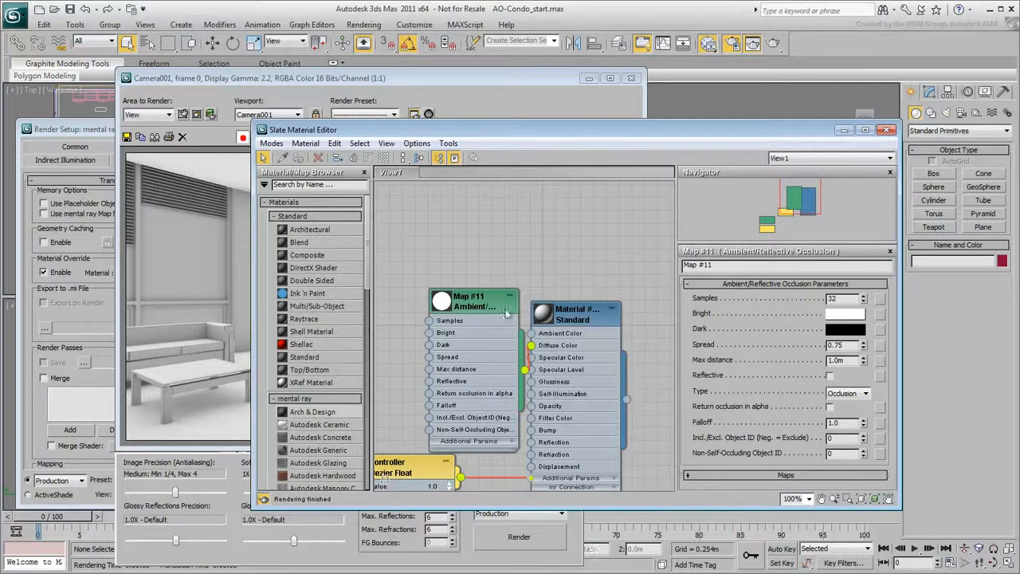
drag(454, 285, 425, 243)
drag(530, 345, 502, 287)
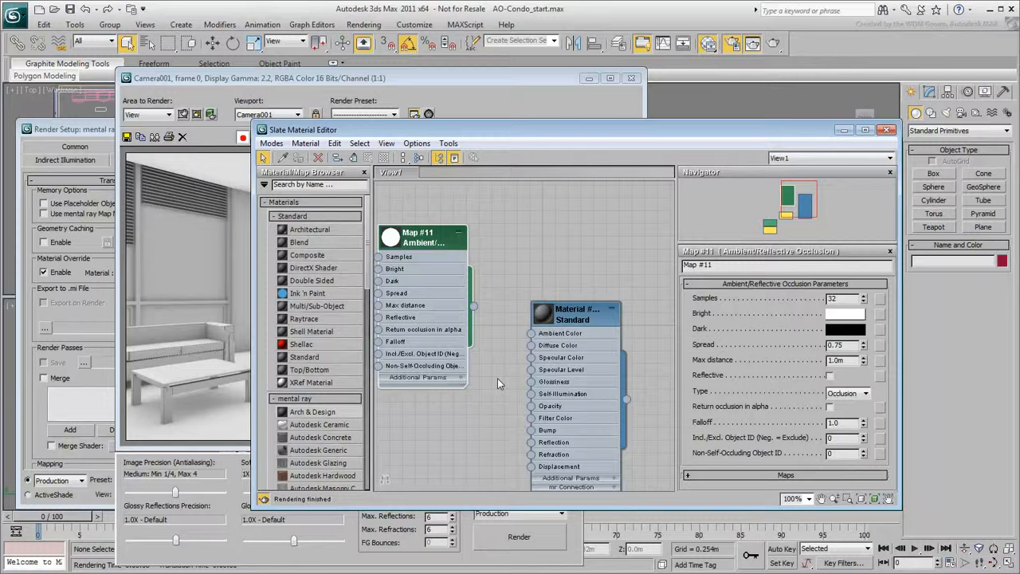
click(887, 129)
click(632, 78)
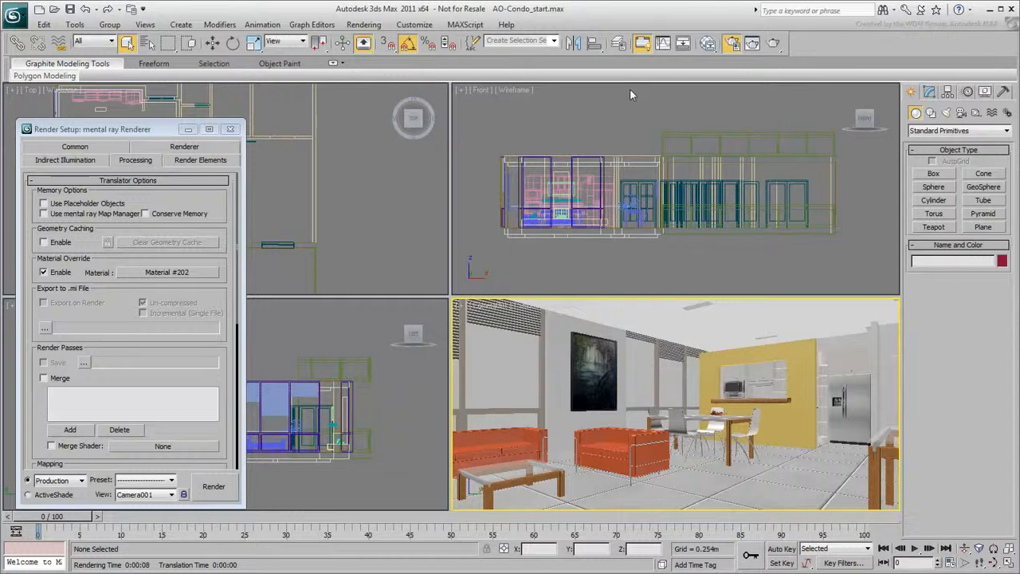
Step: Hide the 3D-CurtWall_Glaze layer using the Layers toolbar and close the render setup dialog
right_click(844, 43)
click(877, 128)
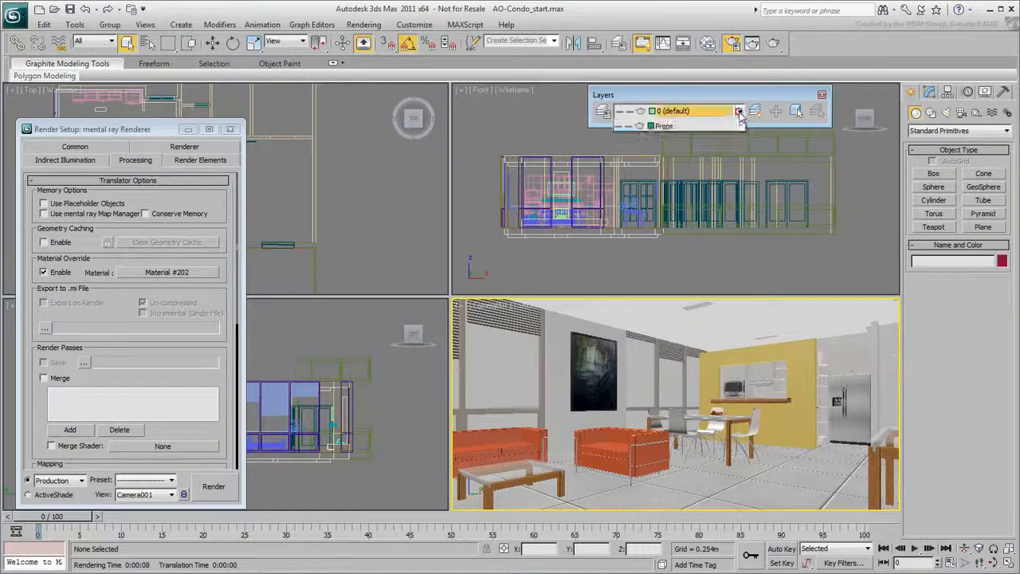
click(740, 112)
click(619, 175)
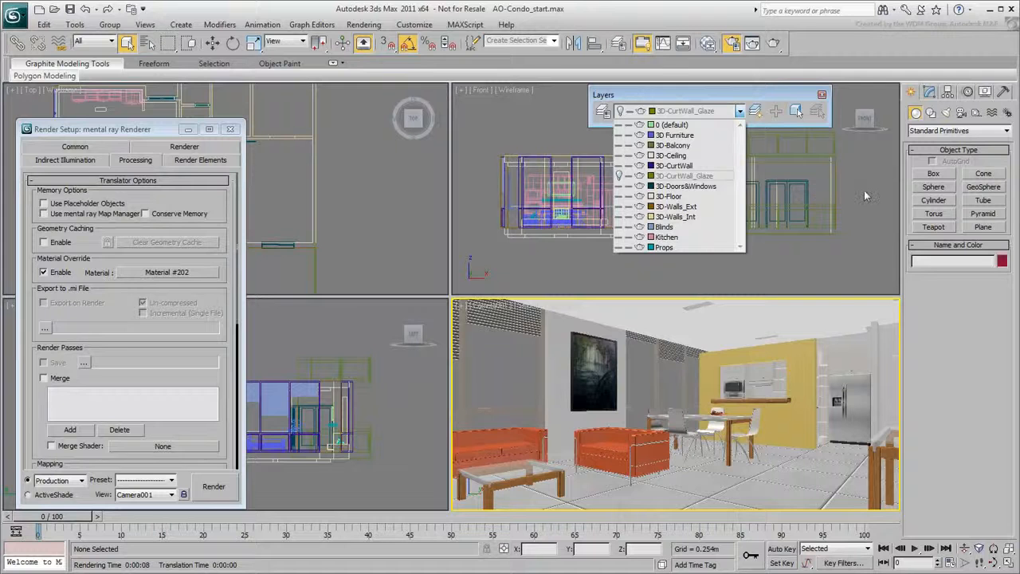
click(827, 324)
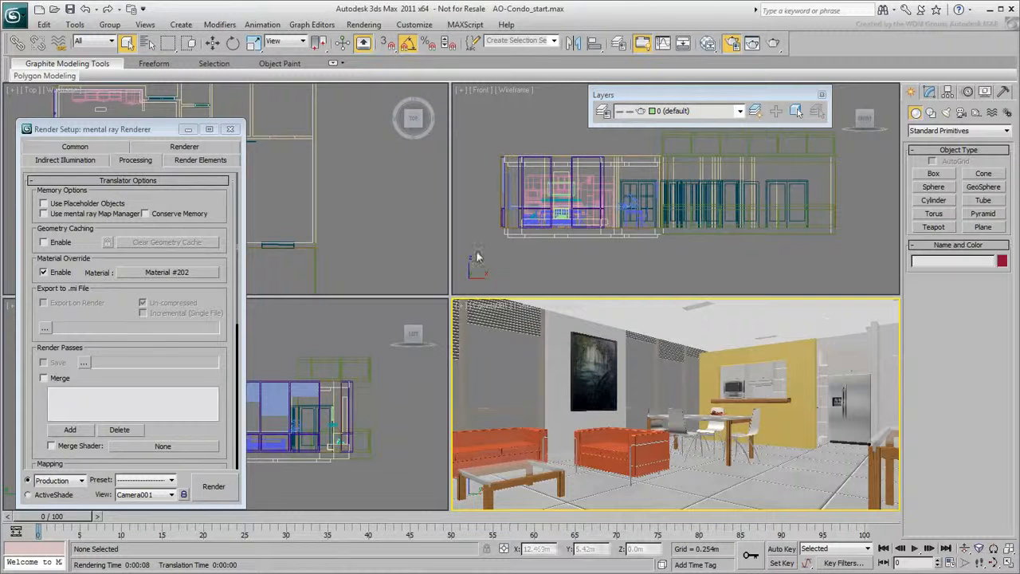
click(231, 128)
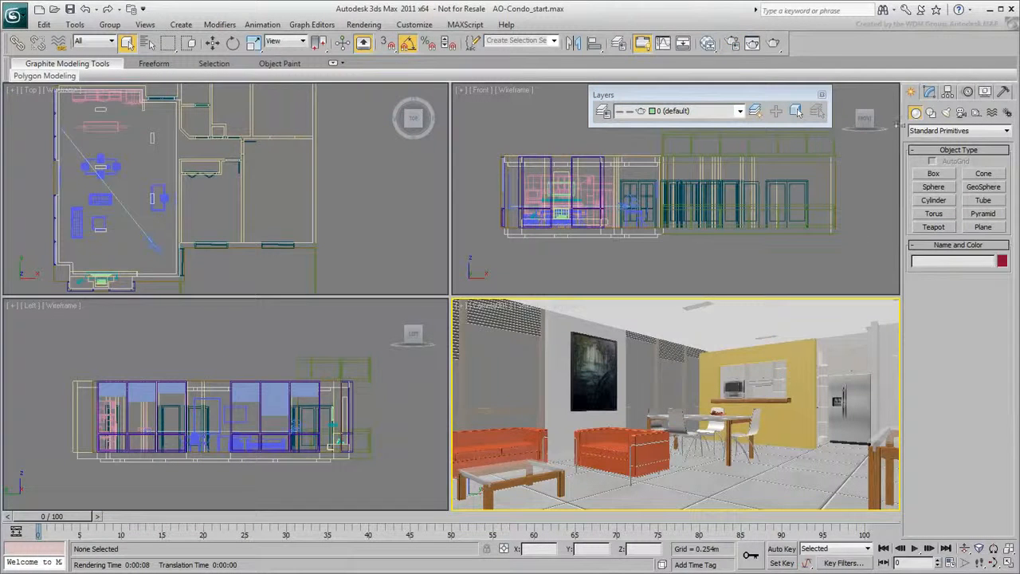
Step: Create an mr Area Spot light in the top view outside the window wall, targeted about 16 m away at the living area
click(946, 112)
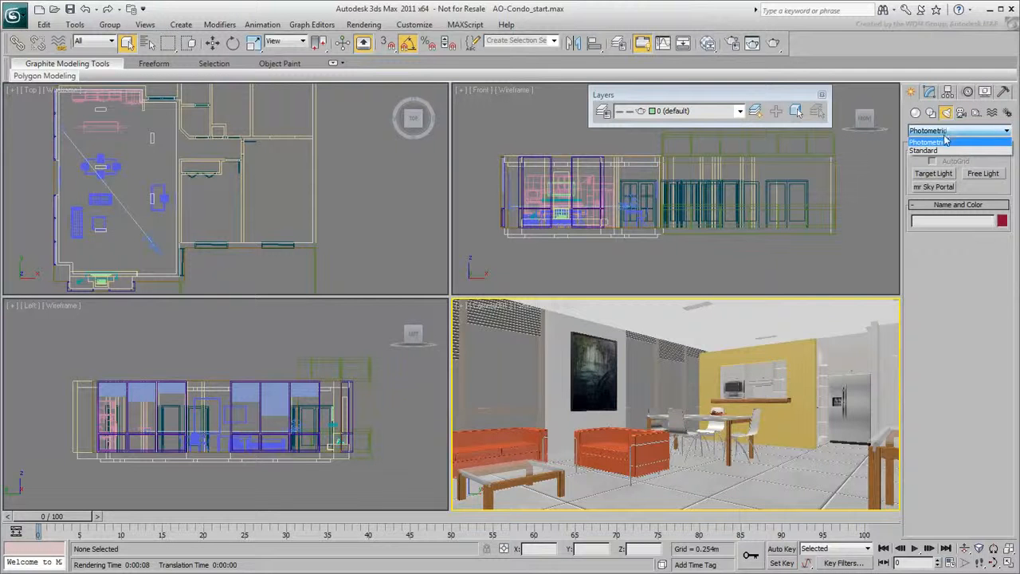
click(941, 150)
click(984, 213)
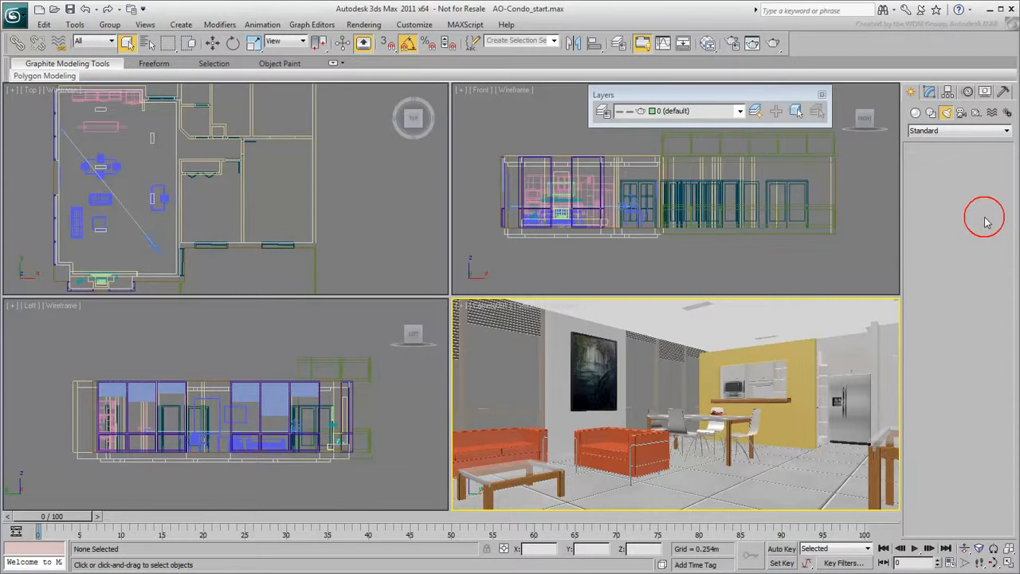
scroll(213, 180, down, 2)
scroll(213, 179, down, 2)
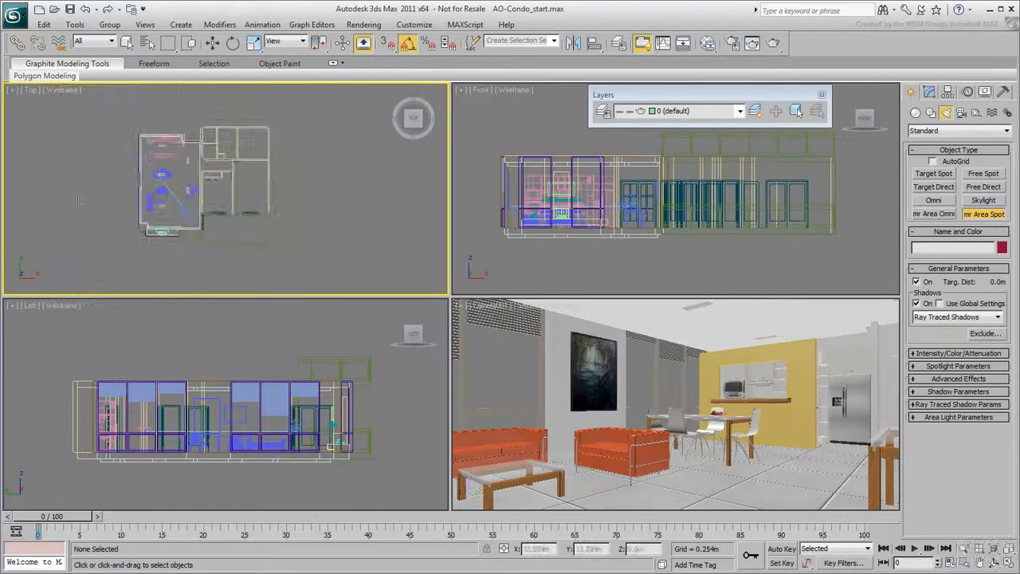
drag(36, 223, 168, 184)
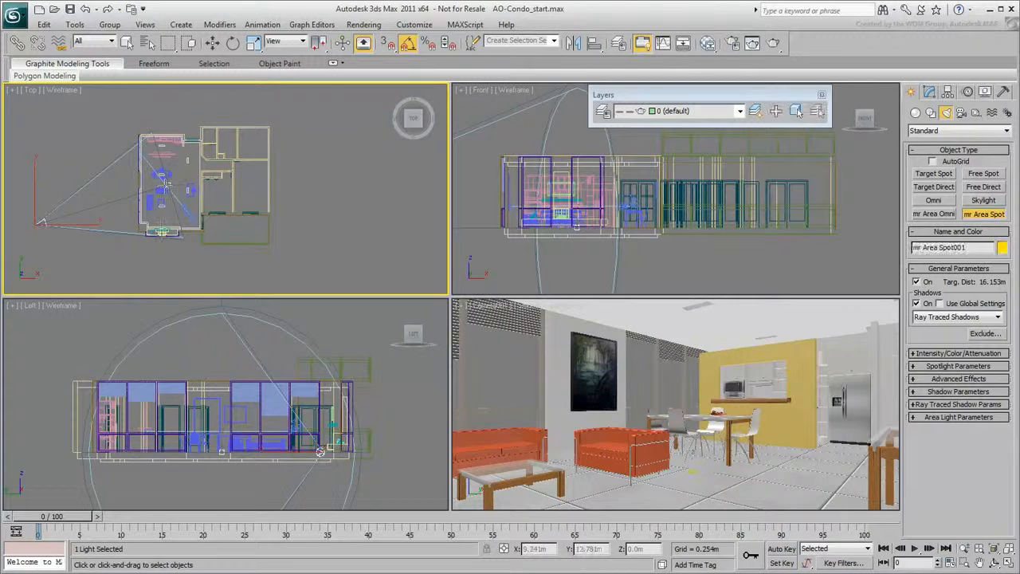
Step: Raise the area spot light in the left view to a height of about 14.8 m above the condo
right_click(291, 425)
right_click(320, 452)
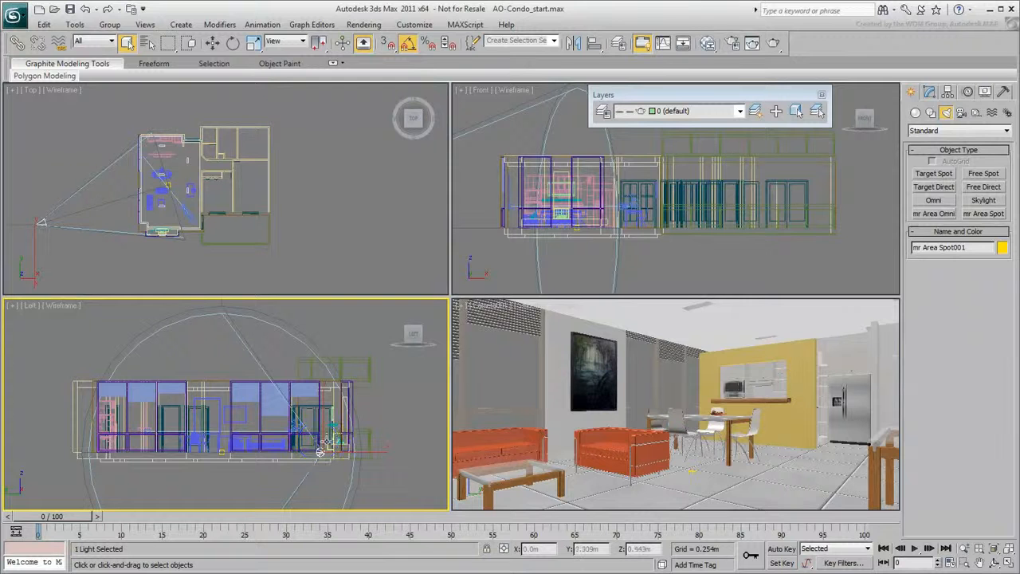
right_click(319, 452)
click(351, 454)
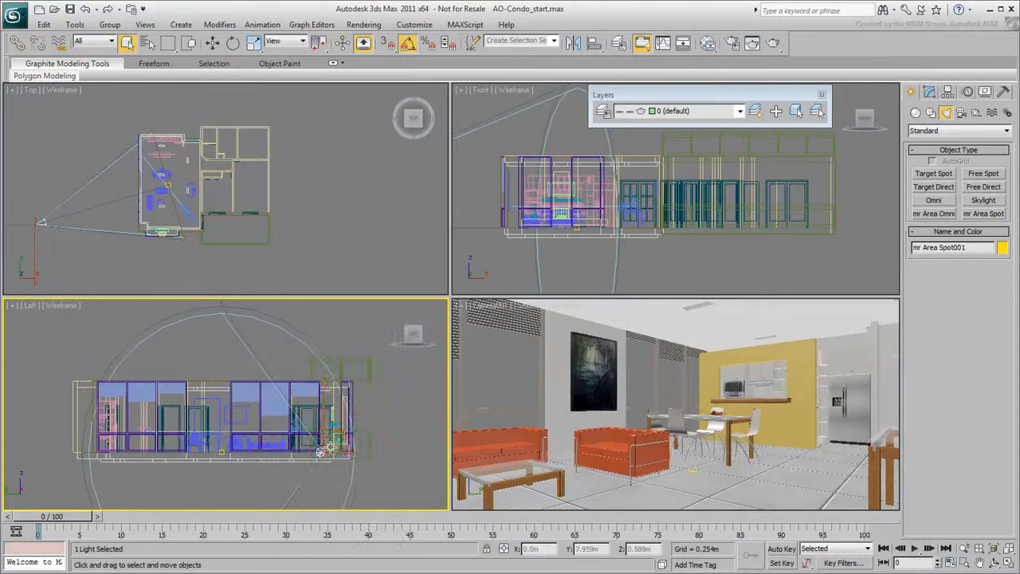
drag(323, 420, 328, 201)
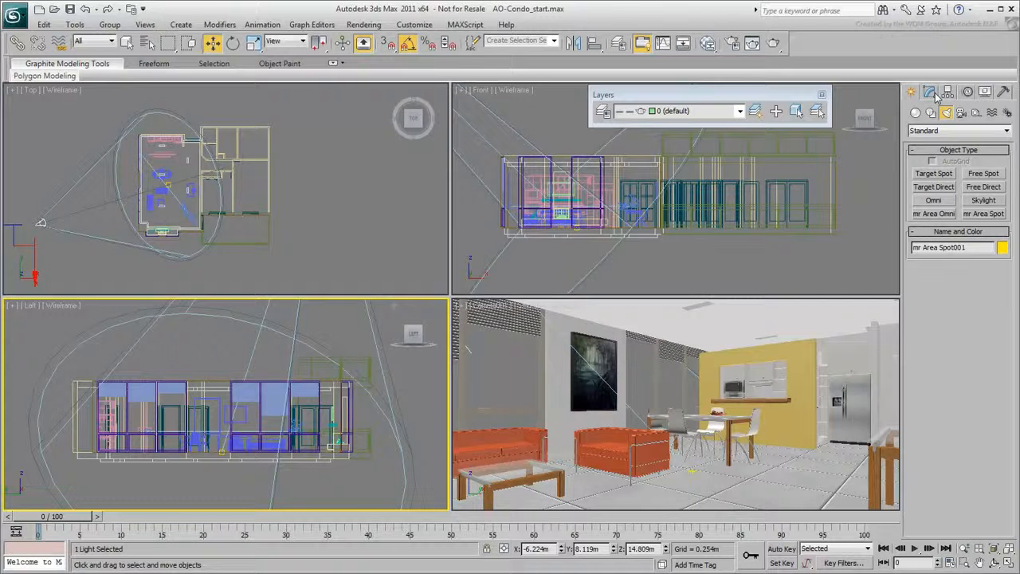
Step: Widen the area spot light's cone to a Hotspot and Falloff of 179.5
click(935, 92)
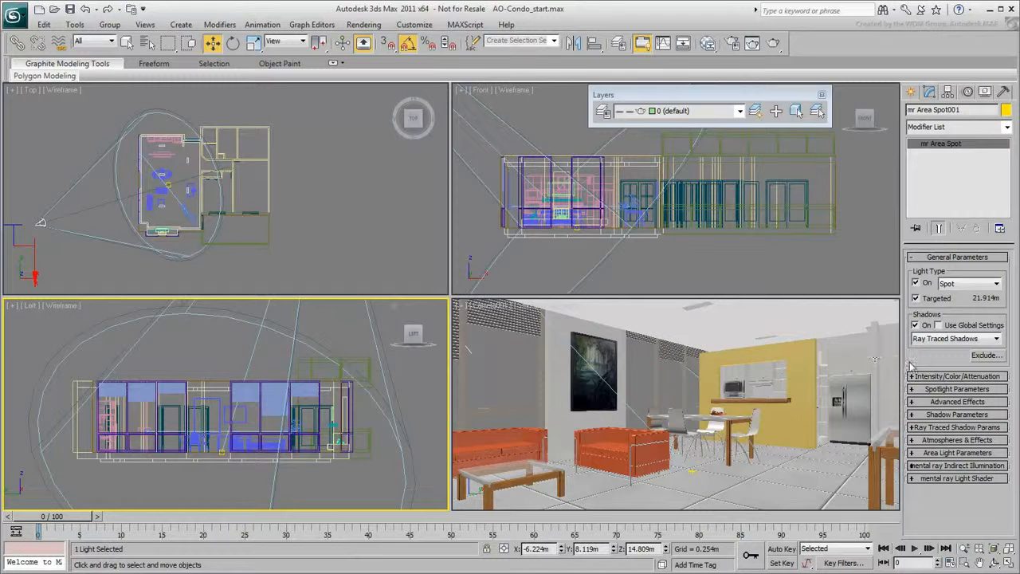
click(929, 389)
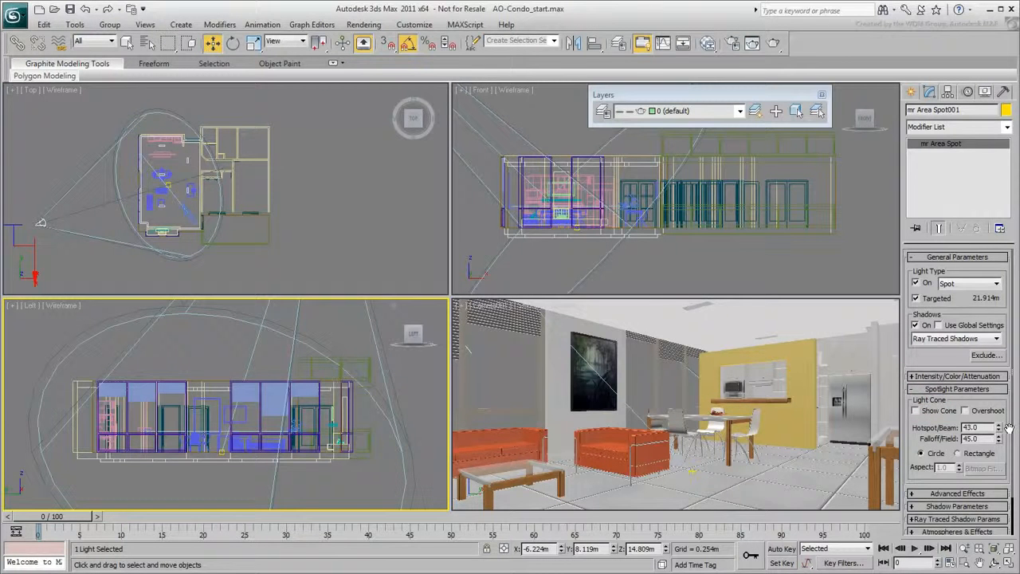
drag(1002, 430, 1003, 114)
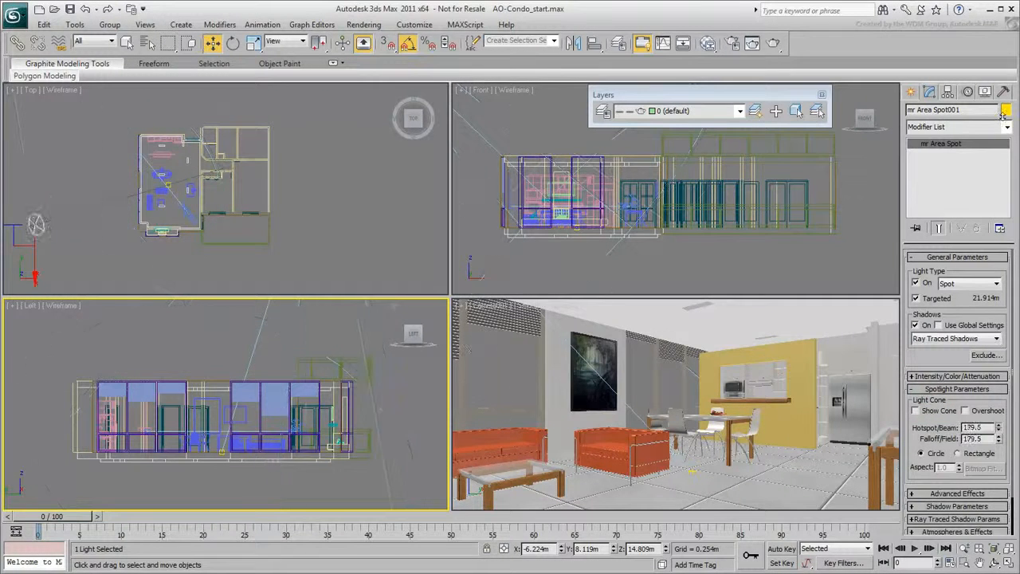
Step: Set the area spot light's Multiplier to 3, test-render the camera view and close the rendered frame
click(954, 378)
drag(962, 391, 931, 388)
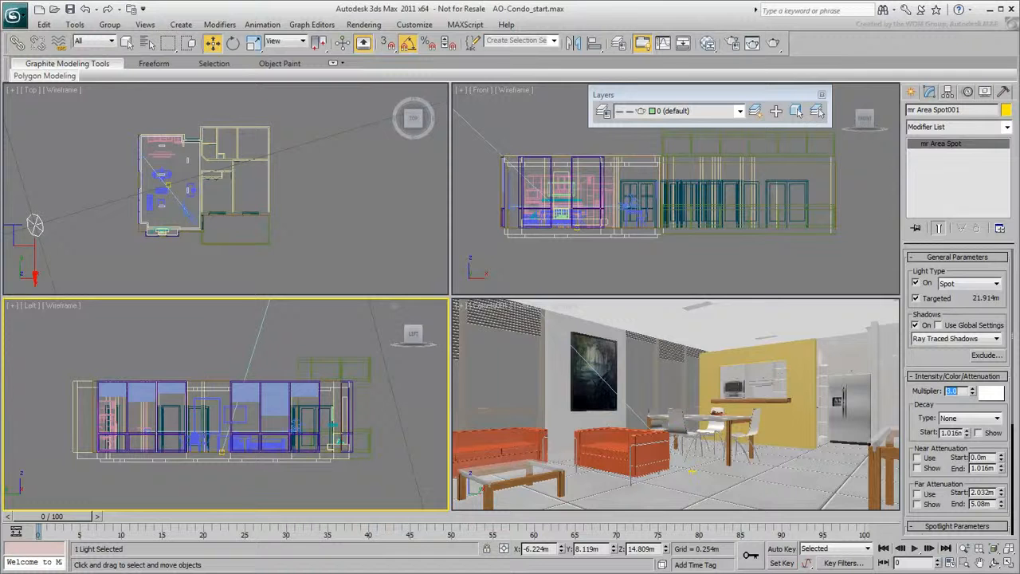
text(3)
right_click(844, 379)
click(774, 43)
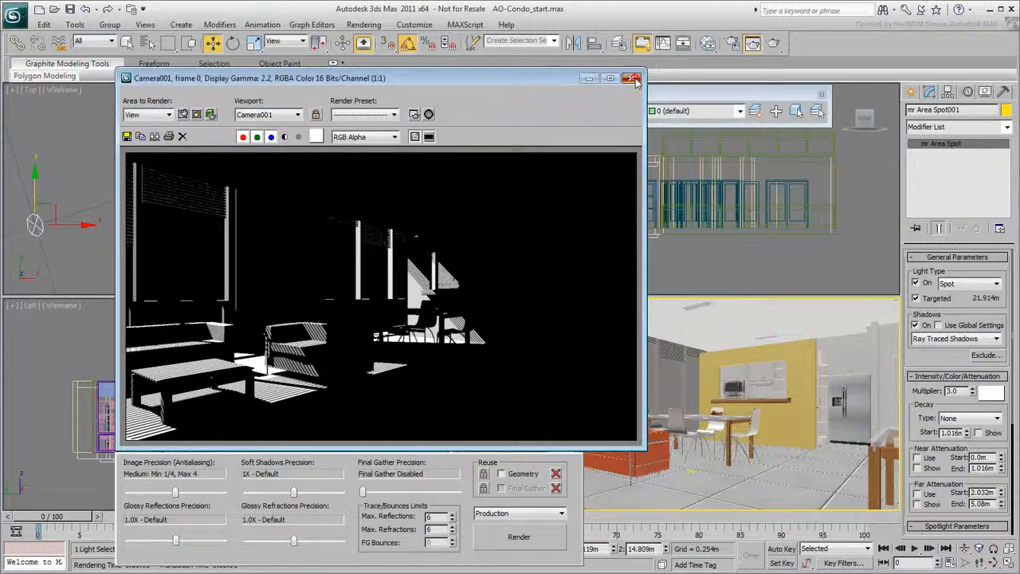
click(631, 77)
Step: Place a standard Omni light in the top view beyond the condo, opposite the area spot, and set it to affect Ambient Only
click(912, 93)
click(933, 200)
click(355, 194)
click(930, 92)
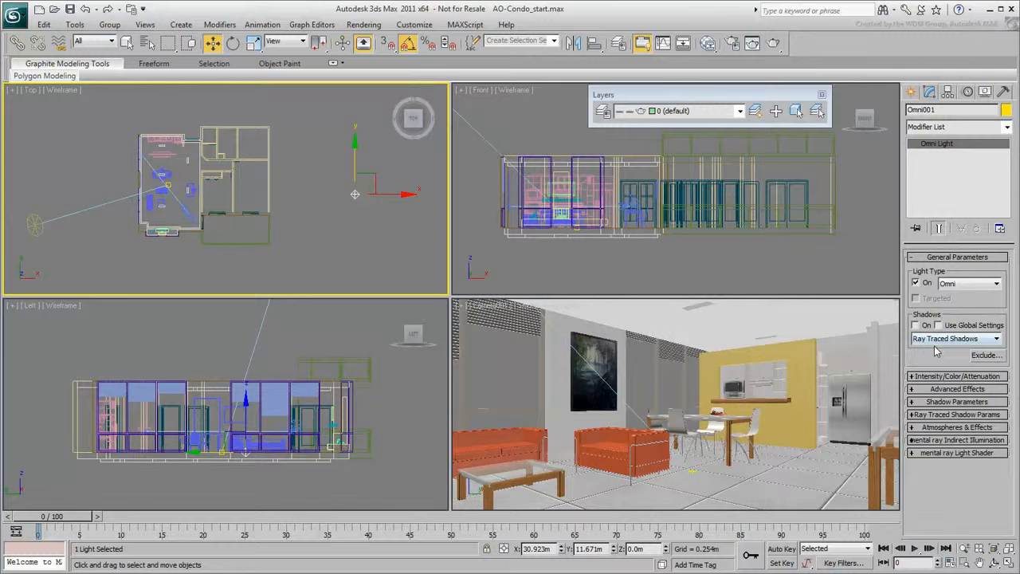
click(940, 389)
click(929, 434)
click(979, 432)
click(923, 445)
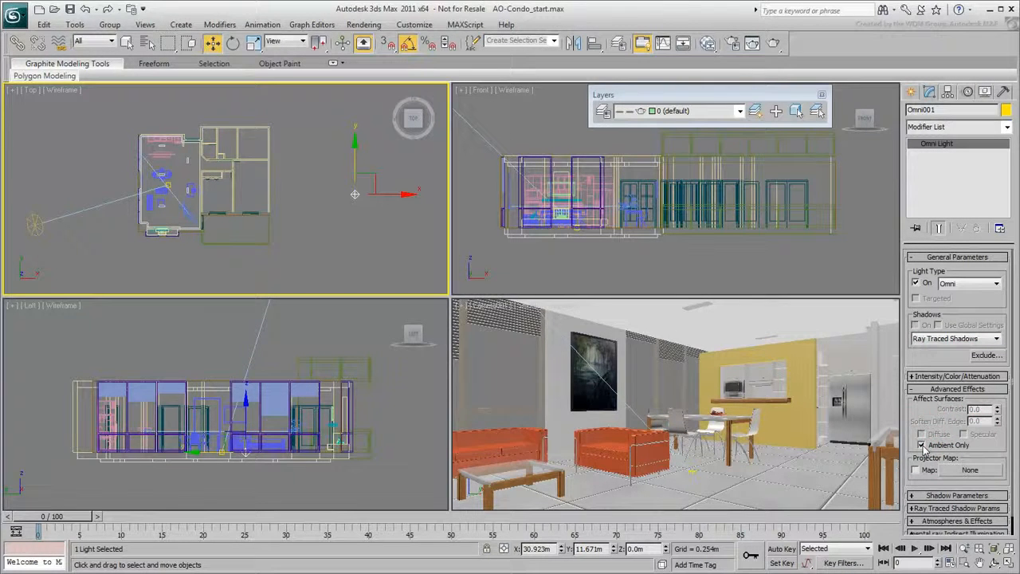
Step: Keep the Omni light's Multiplier at 1.0 and render the camera view
click(953, 376)
double_click(953, 391)
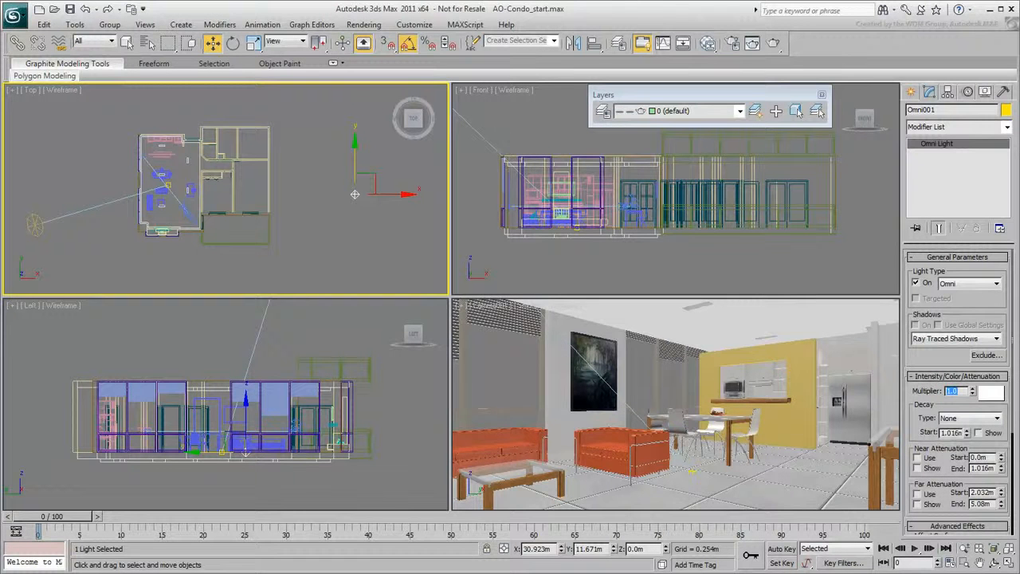
right_click(823, 363)
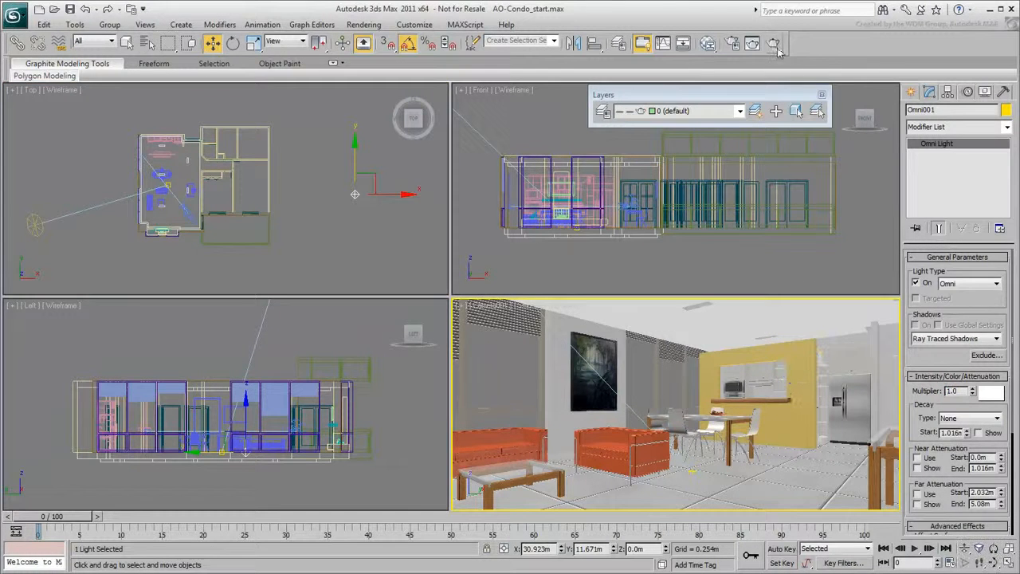
click(773, 44)
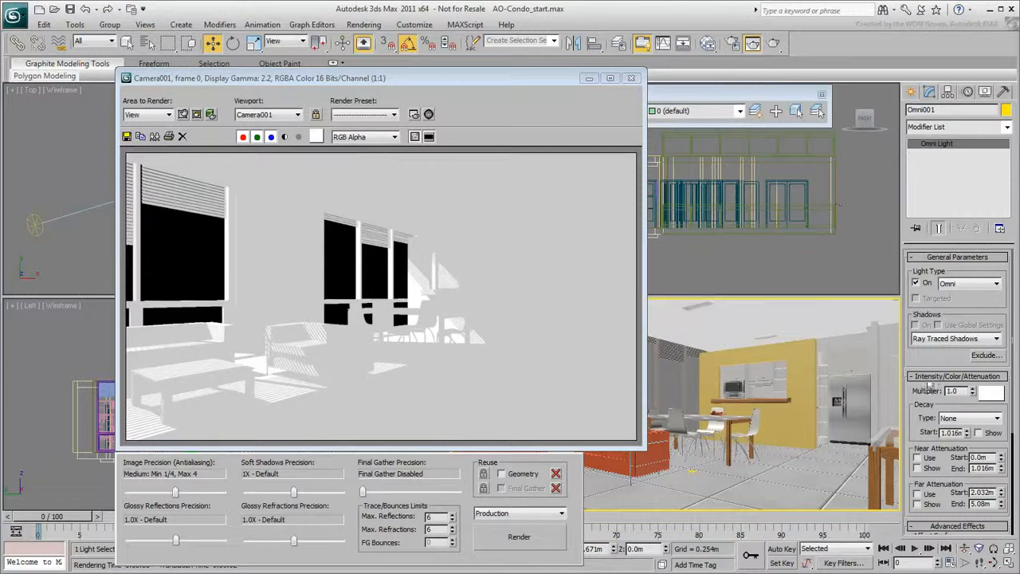
Step: Assign the Ambient/Reflective Occlusion map as an instance to the Omni light's mental ray Light Shader and close the material editor
scroll(915, 428, down, 5)
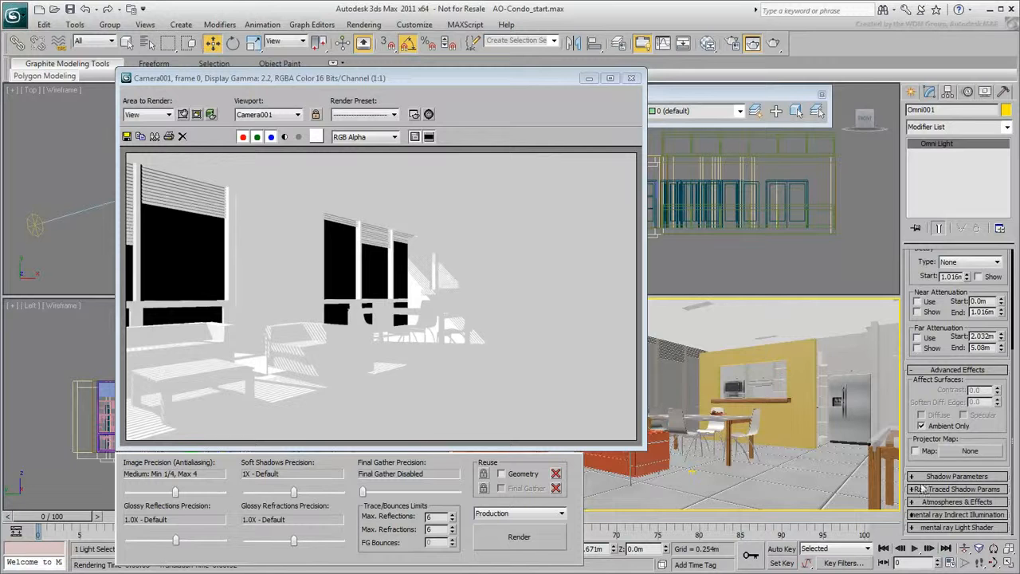
click(927, 527)
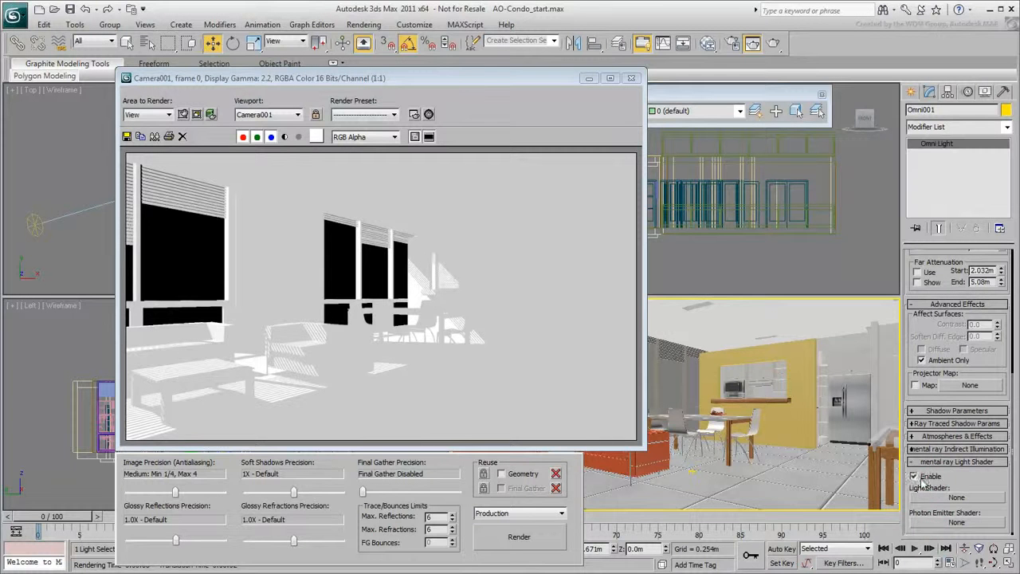
click(708, 45)
click(477, 307)
drag(479, 311, 956, 499)
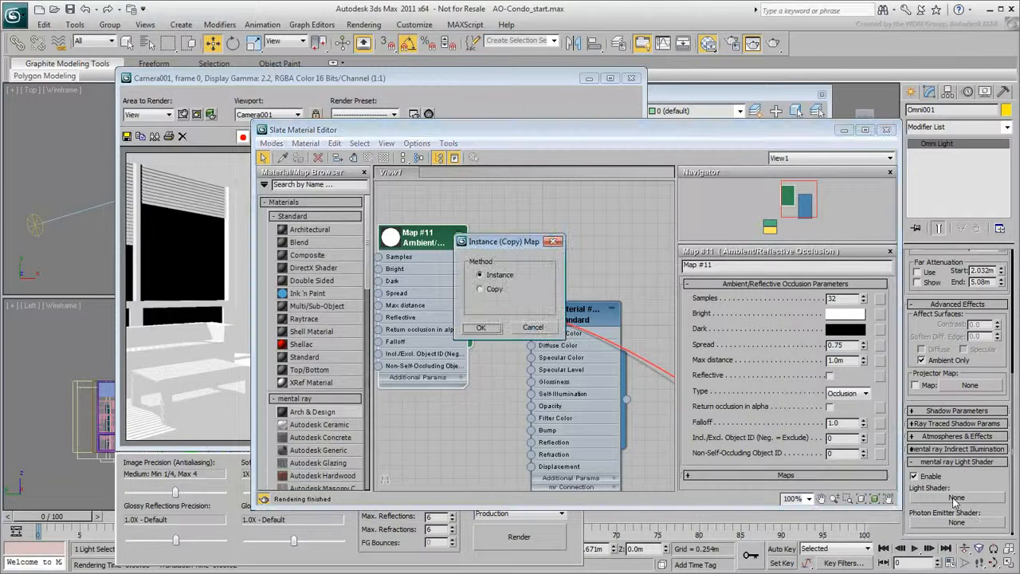
click(475, 329)
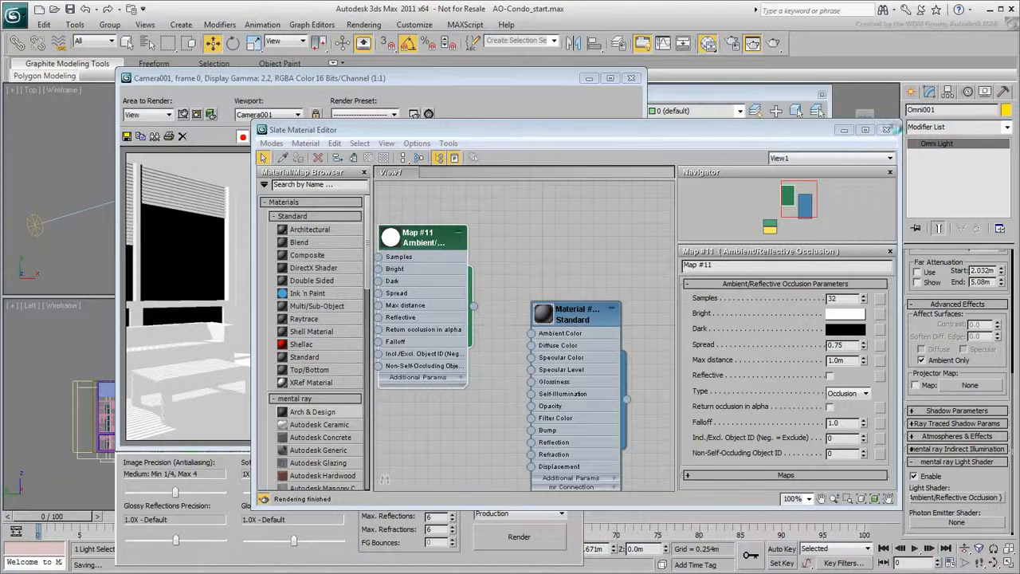
click(890, 131)
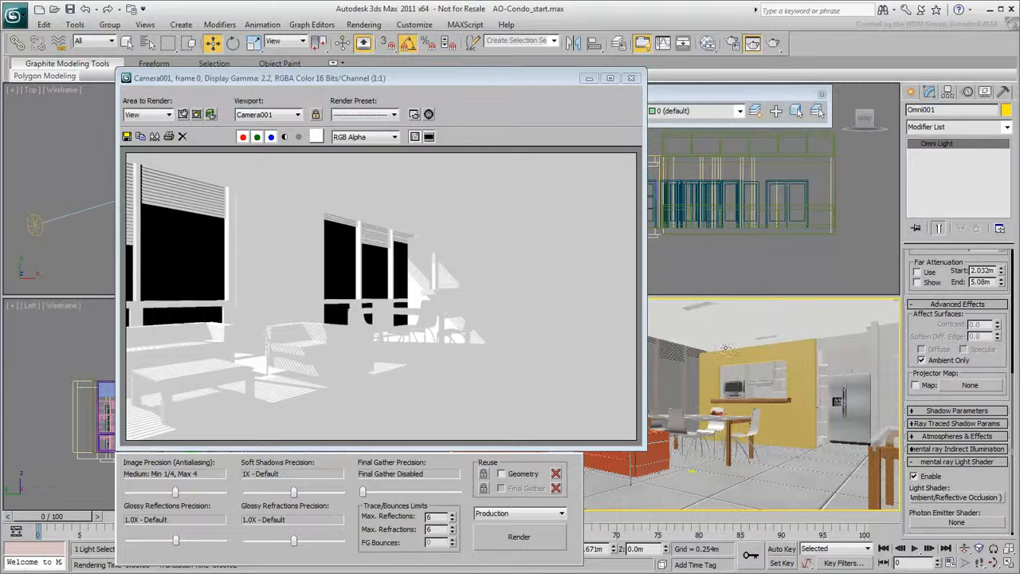
Step: Darken the occlusion map's Bright color to a Value of 0.75, close the material editor and render the camera view again
click(708, 42)
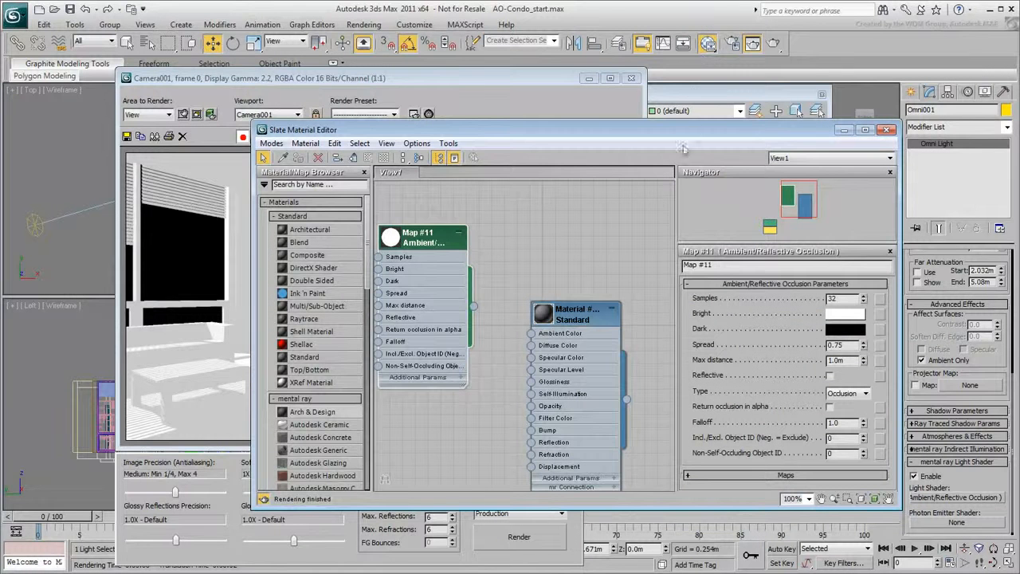
click(846, 316)
click(371, 145)
drag(371, 145, 372, 153)
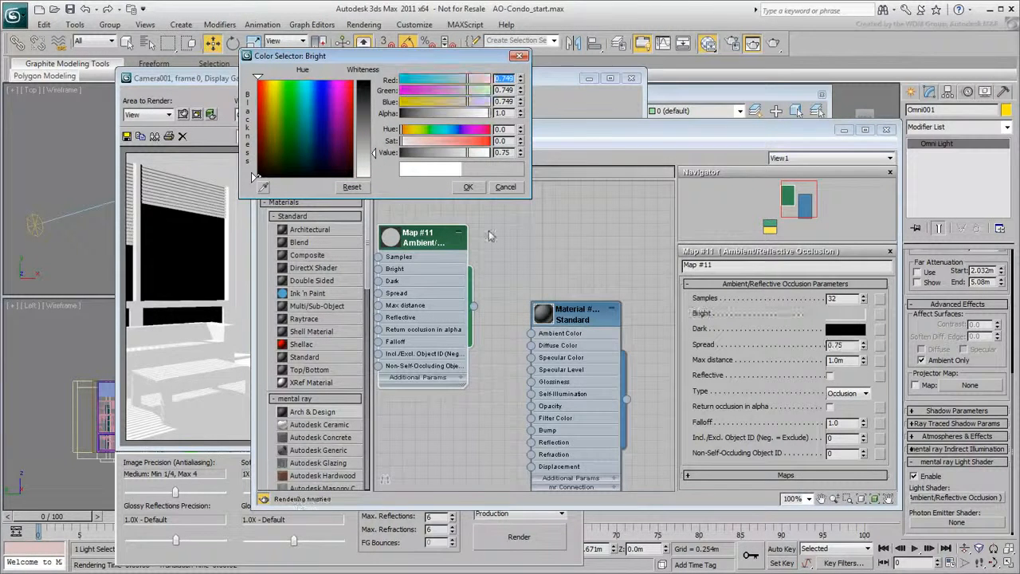
click(468, 186)
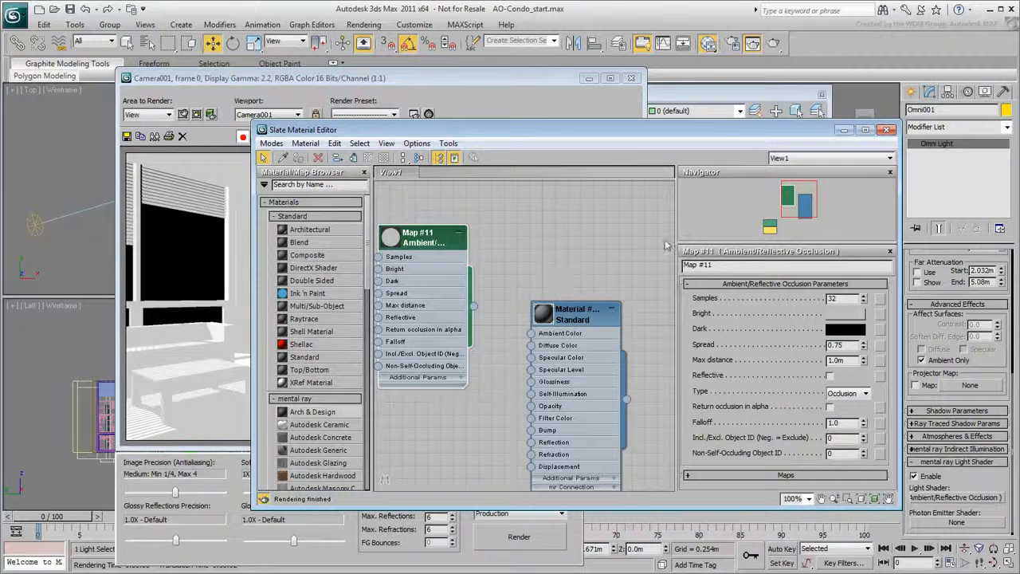
click(888, 129)
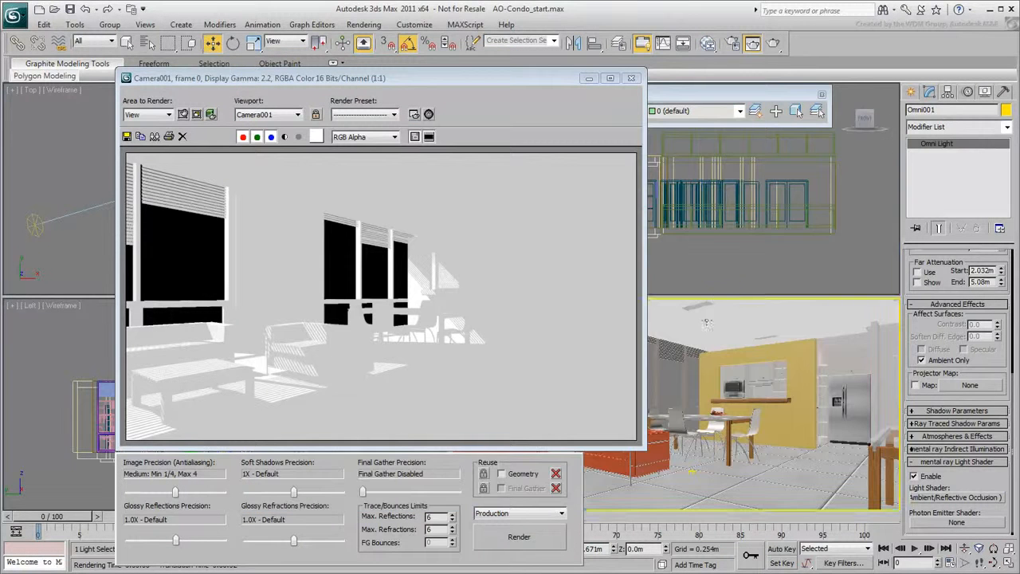
click(524, 537)
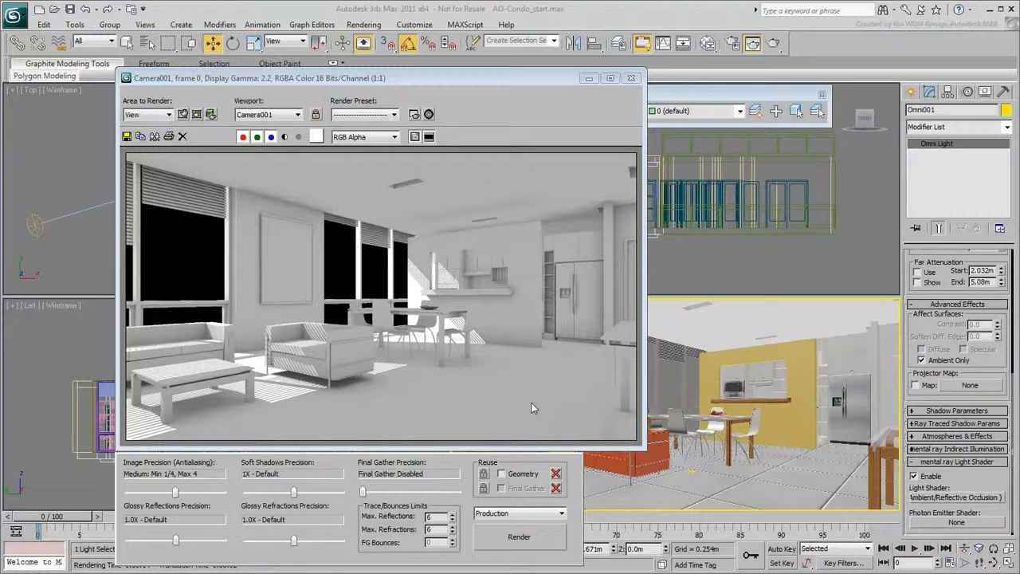
Step: Disable the Material Override in the mental ray translator options and close the render setup dialog
click(732, 43)
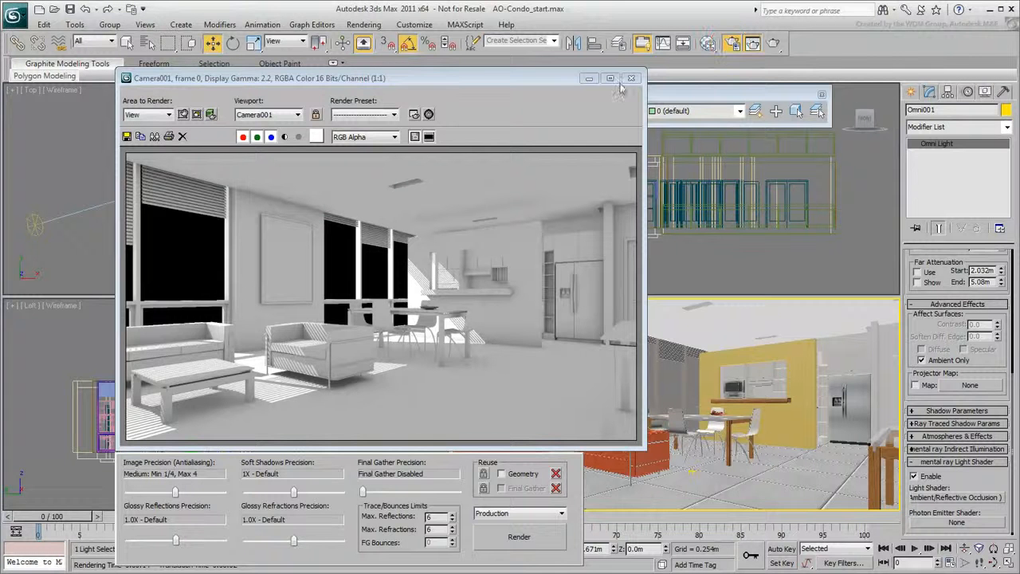
click(44, 272)
click(44, 272)
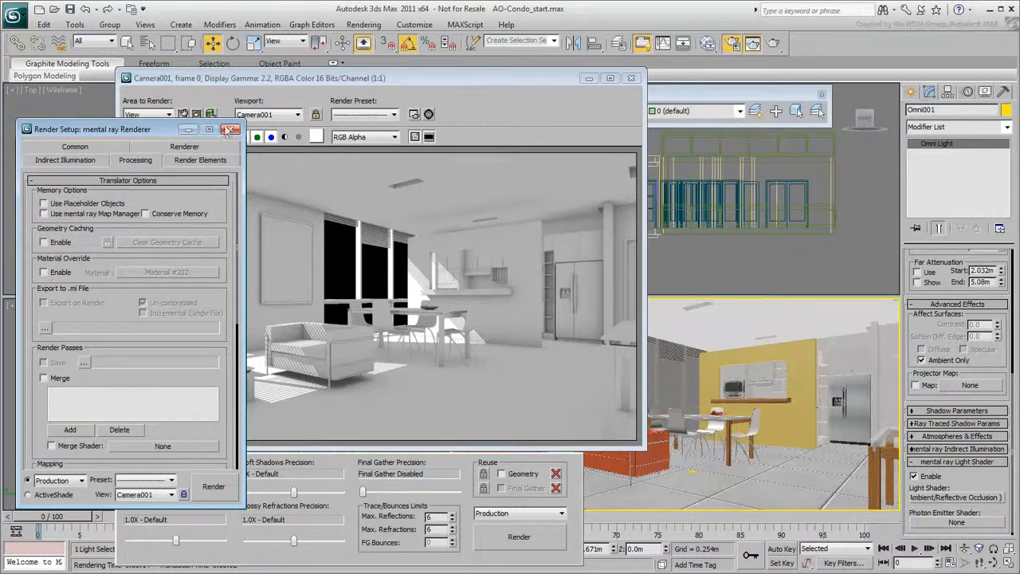
click(232, 130)
Step: Unhide the 3D-CurtWall_Glaze layer and close the Layers toolbar
click(739, 111)
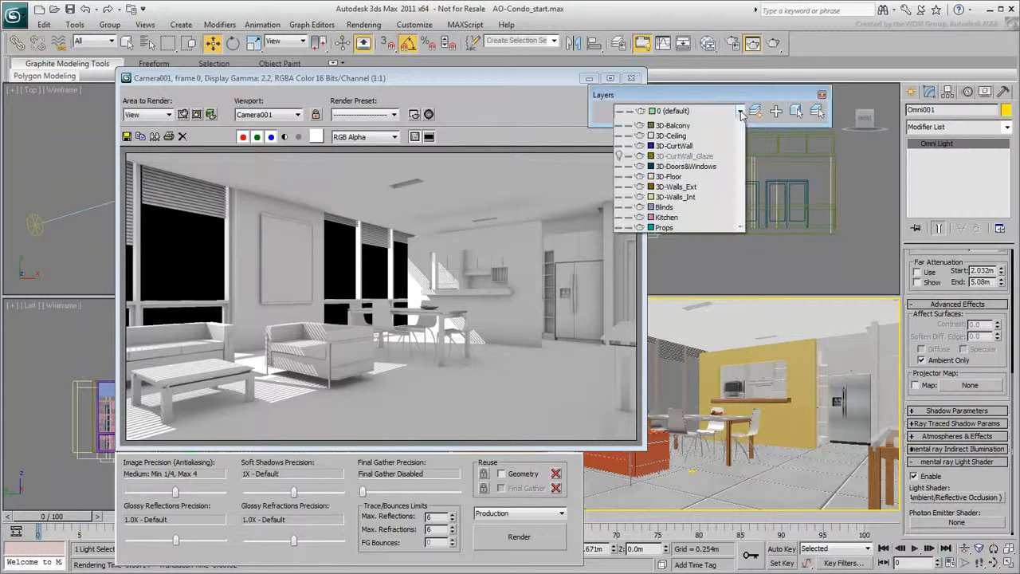
click(619, 176)
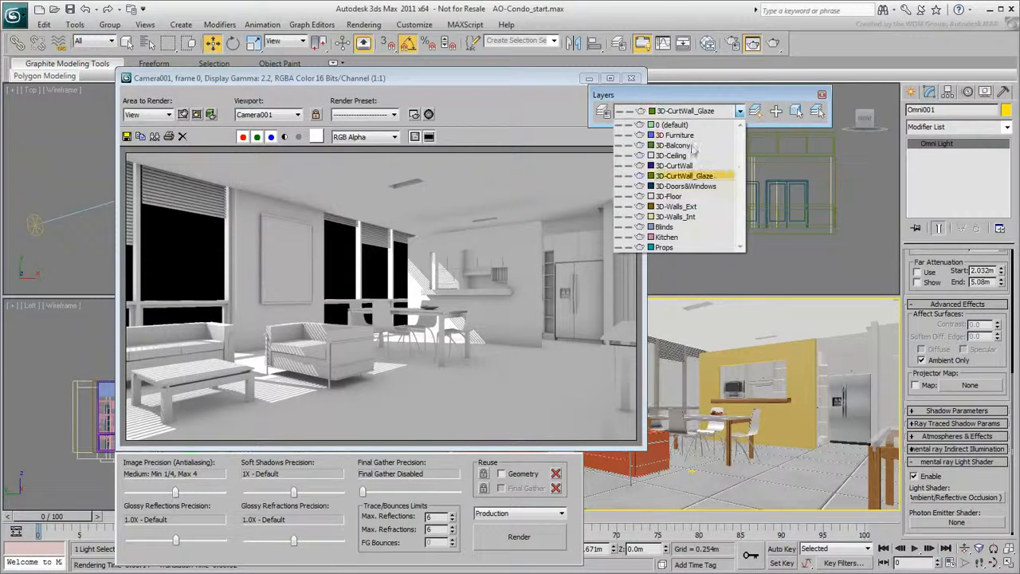
click(793, 99)
click(822, 95)
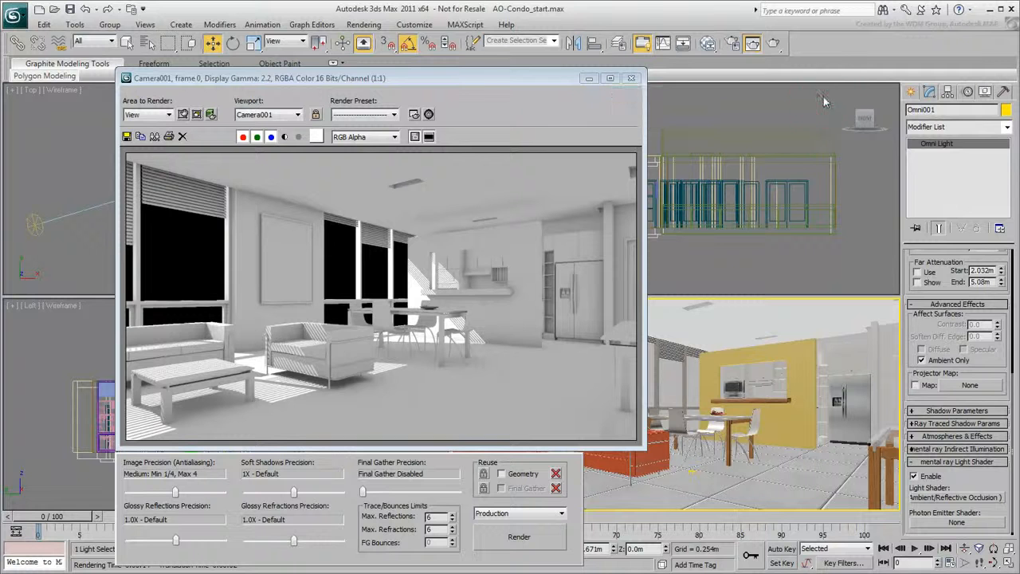
Step: Enable the LePouliguen.jpg environment map as the background and start a new render of the camera view
click(428, 114)
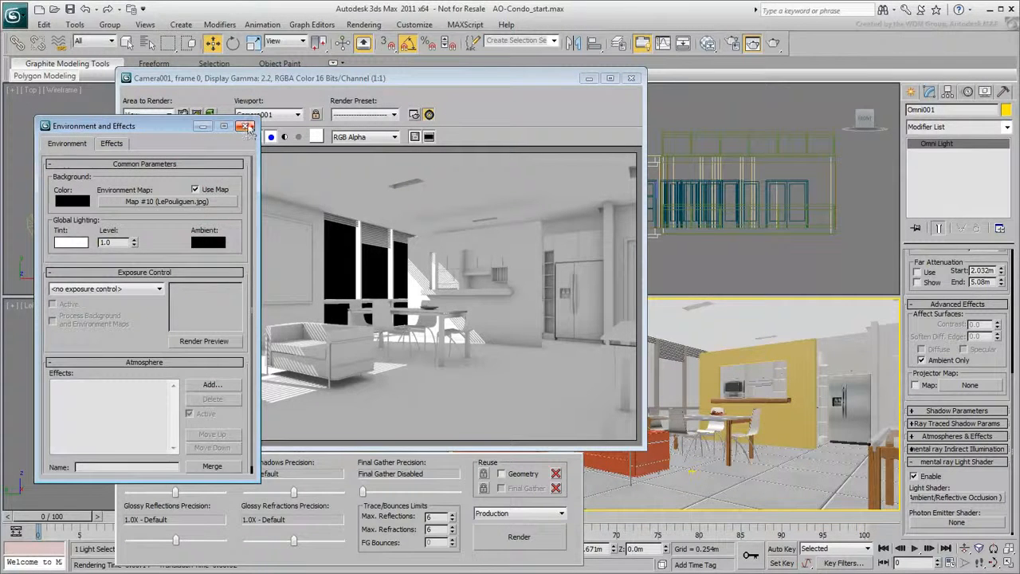
click(247, 126)
click(519, 536)
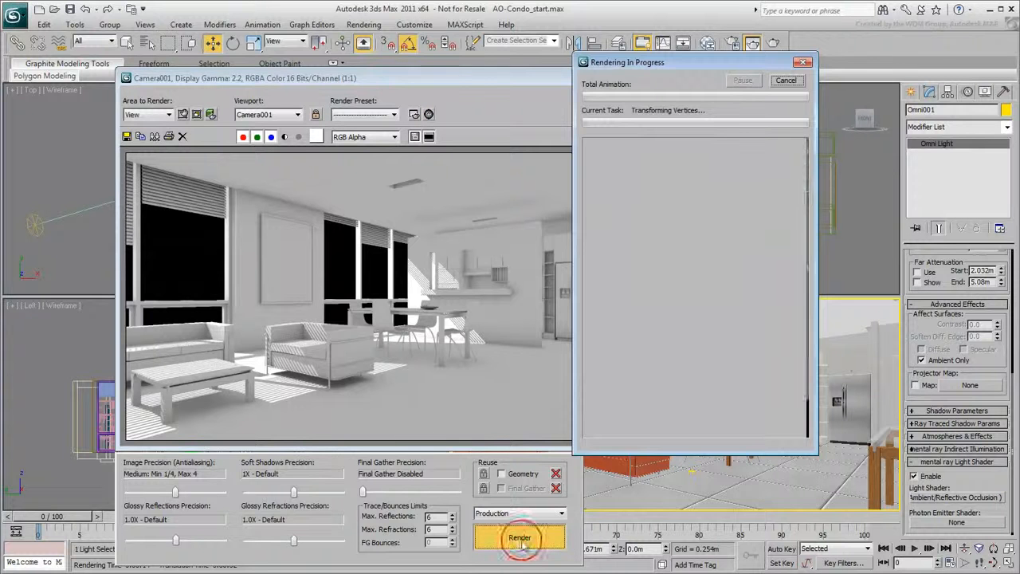